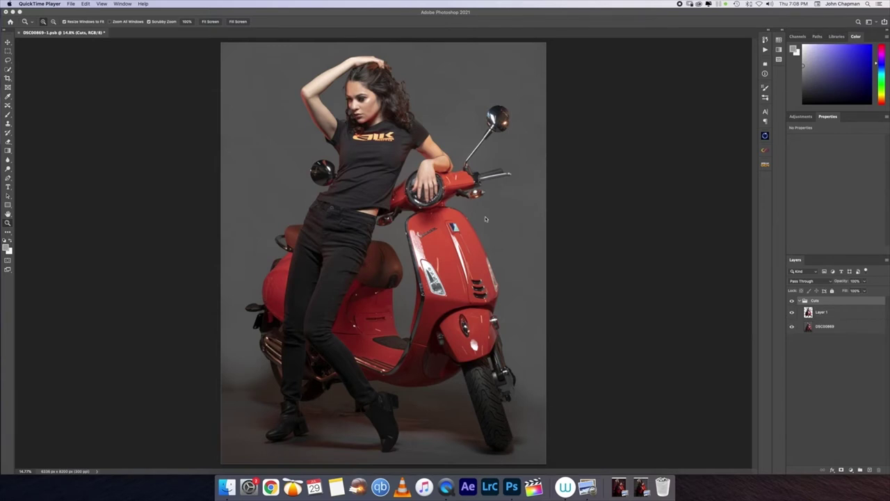
Bring up the minimized raw and finished Black Moto 08 images side by side in Preview, compare them, and minimize both.
left_click(638, 484)
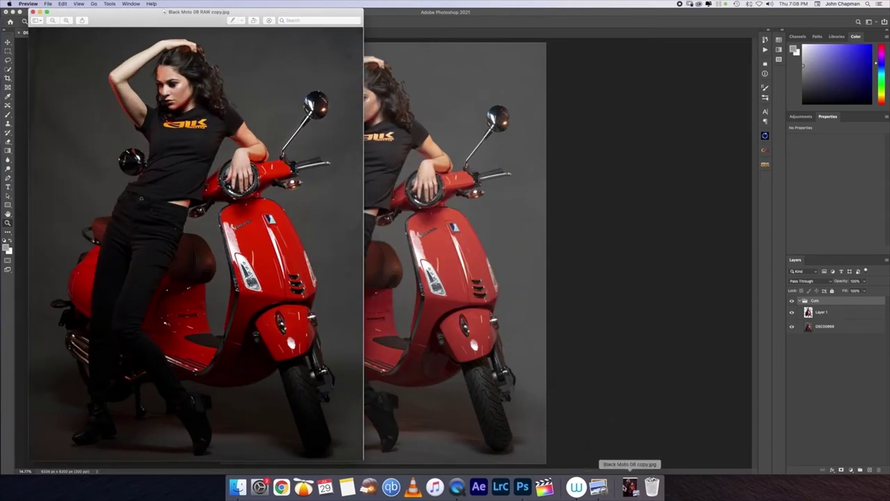
left_click(629, 486)
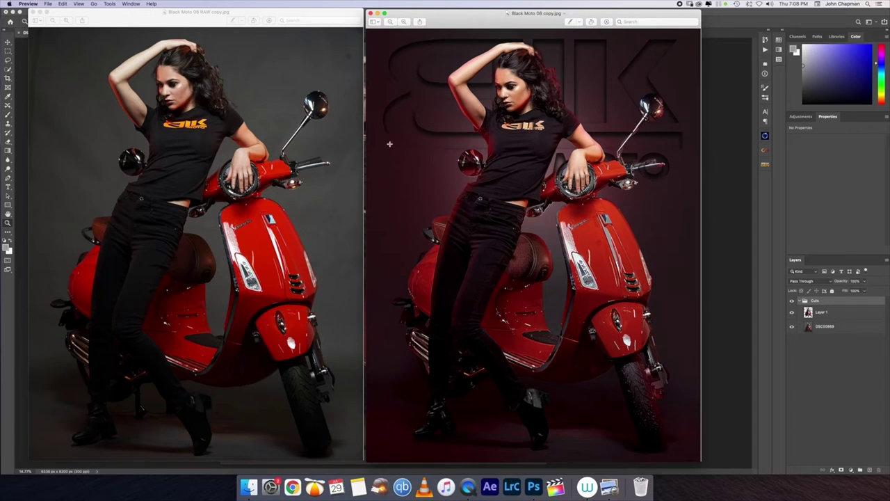
double_click(243, 12)
left_click_drag(260, 60, 242, 9)
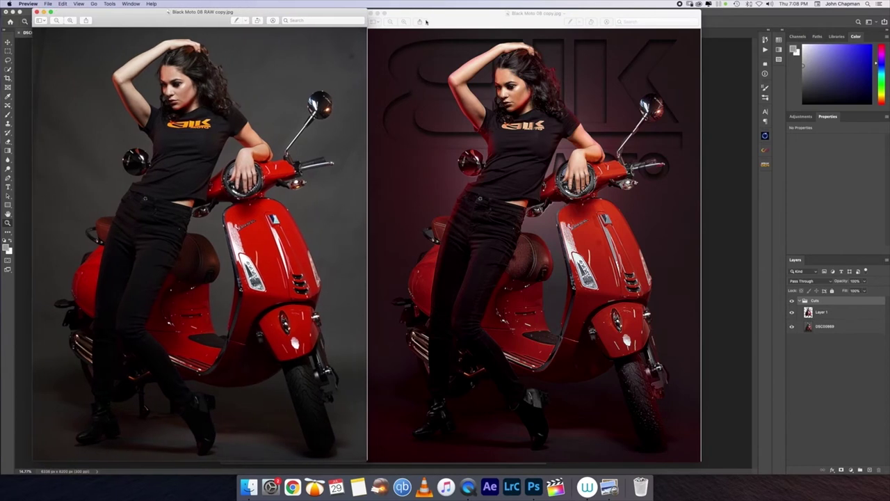
left_click_drag(446, 14, 449, 13)
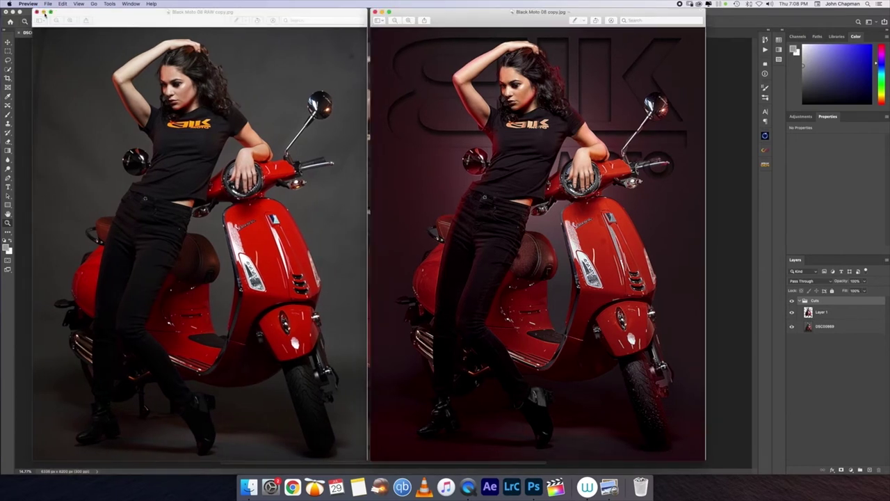
left_click(44, 12)
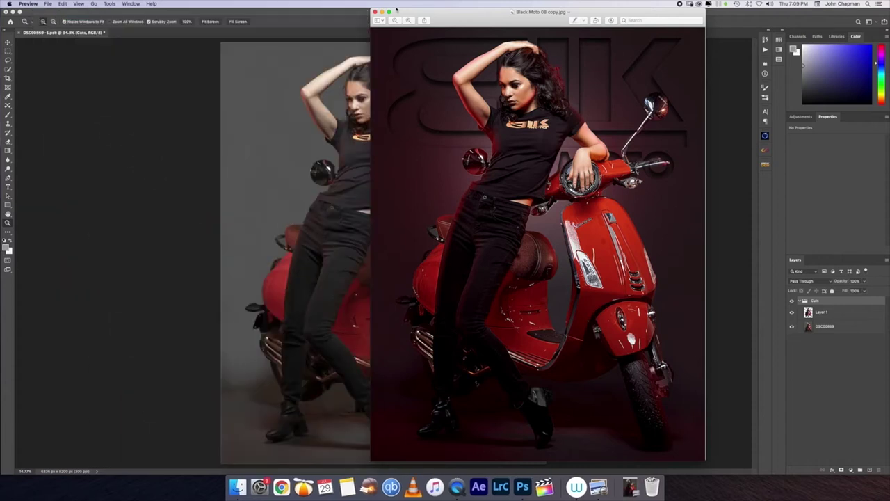
left_click(382, 12)
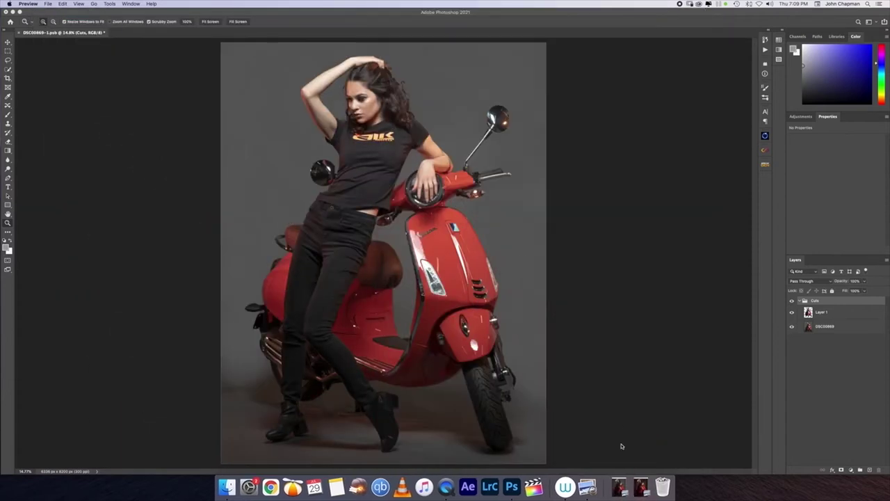
View the Black Moto 08 RAW image over the Photoshop document once more, and minimize it.
left_click(621, 487)
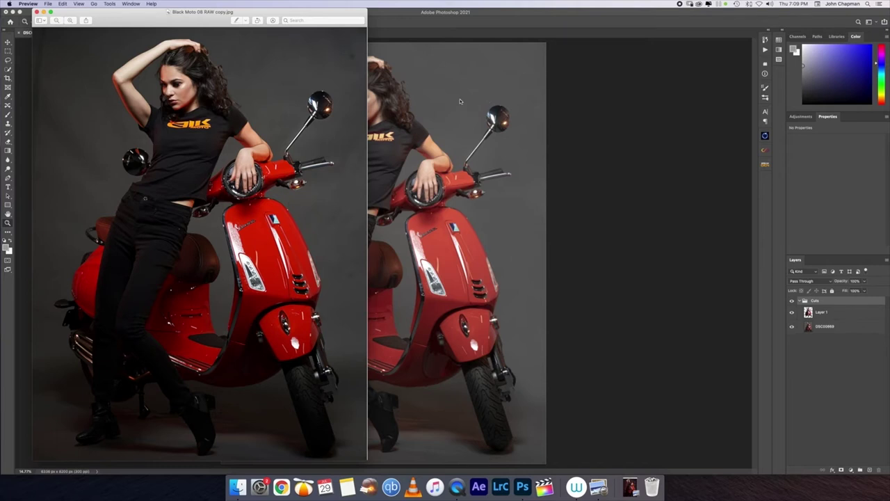
left_click_drag(109, 28, 257, 28)
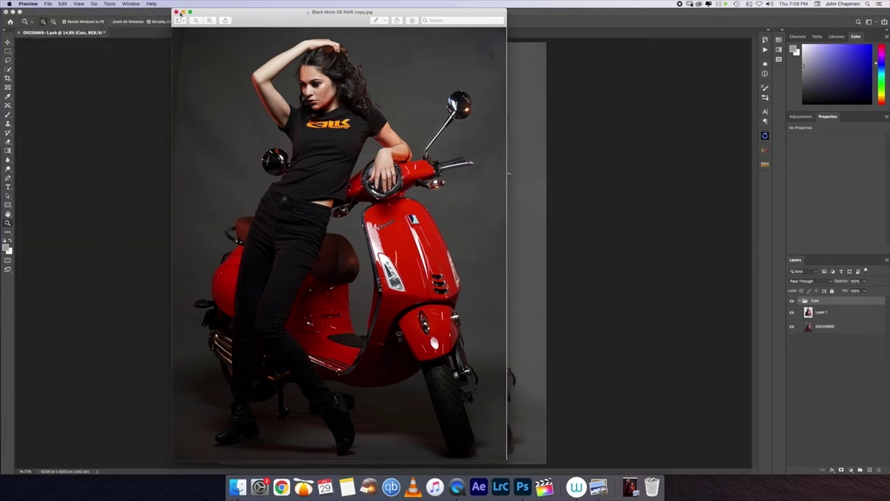
left_click(183, 13)
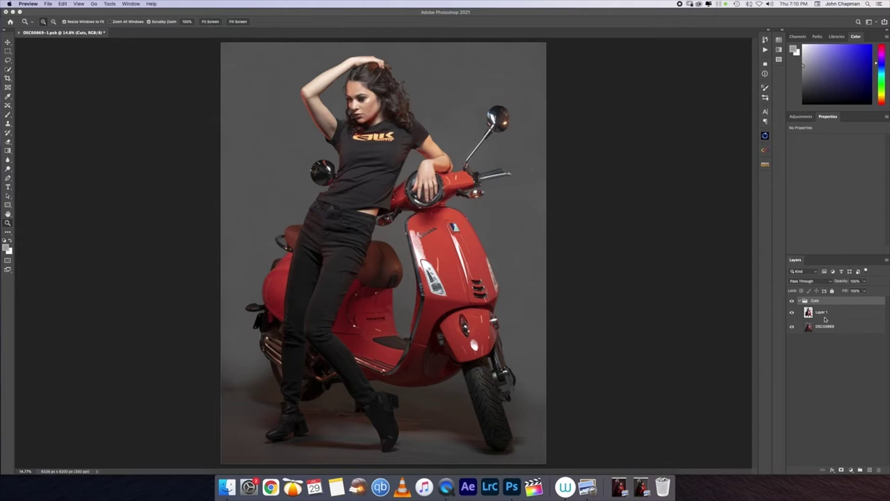
Check the cut-out of the model and scooter on Layer 1 by hiding and restoring the DSC00869 layer.
left_click(792, 326)
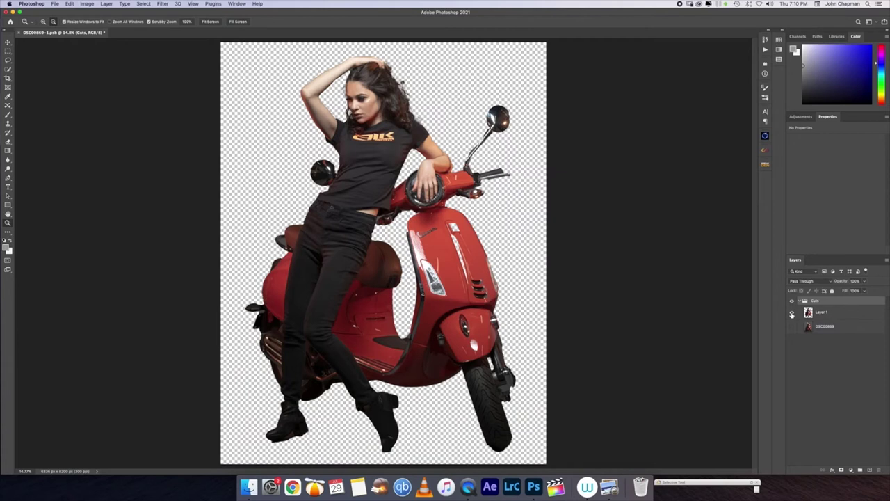
left_click(792, 313, "alt")
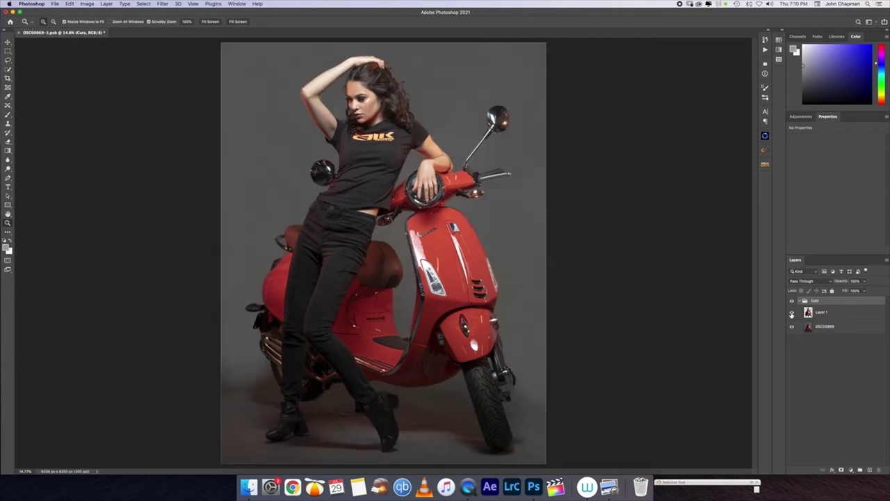
left_click(792, 314, "alt")
left_click(792, 314, "alt")
left_click(792, 314, "alt")
left_click(791, 314, "alt")
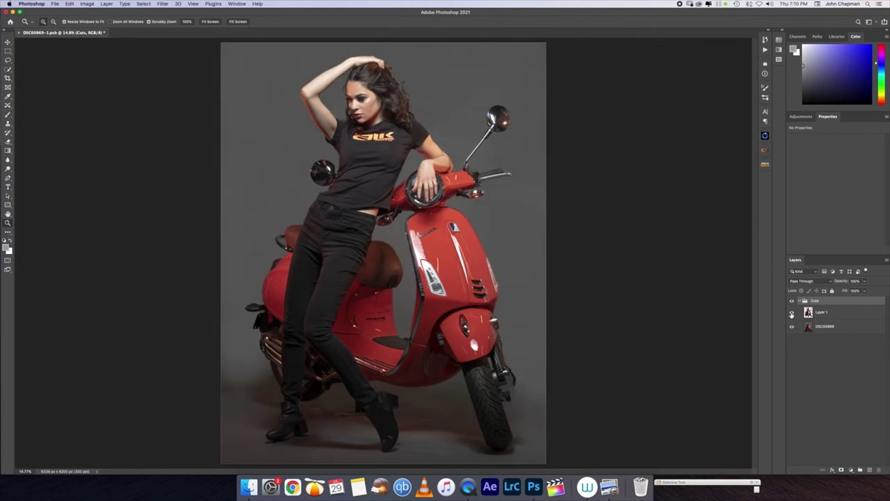
Select the DSC00869 layer and inspect its background with Layer 1 temporarily hidden.
left_click(854, 327)
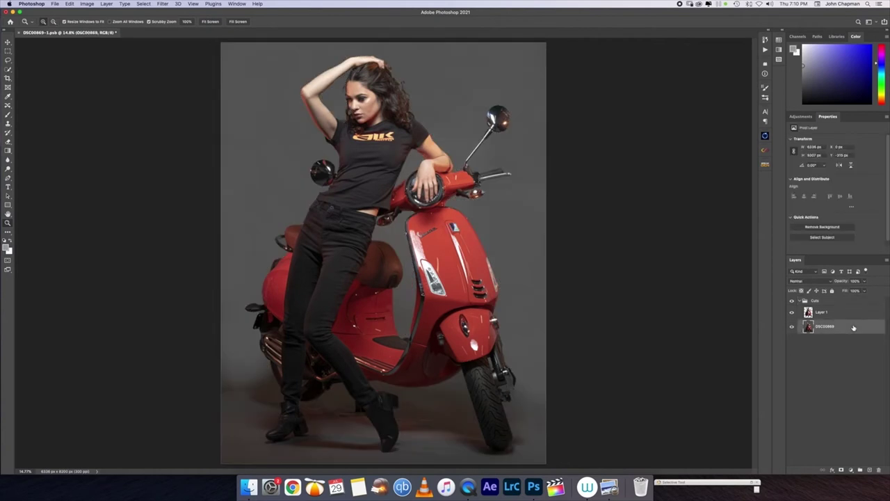
left_click(794, 314)
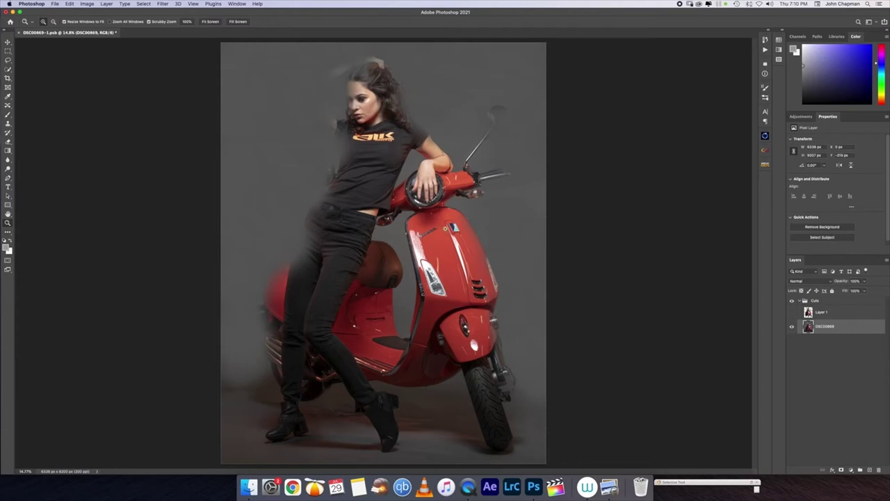
left_click(791, 314)
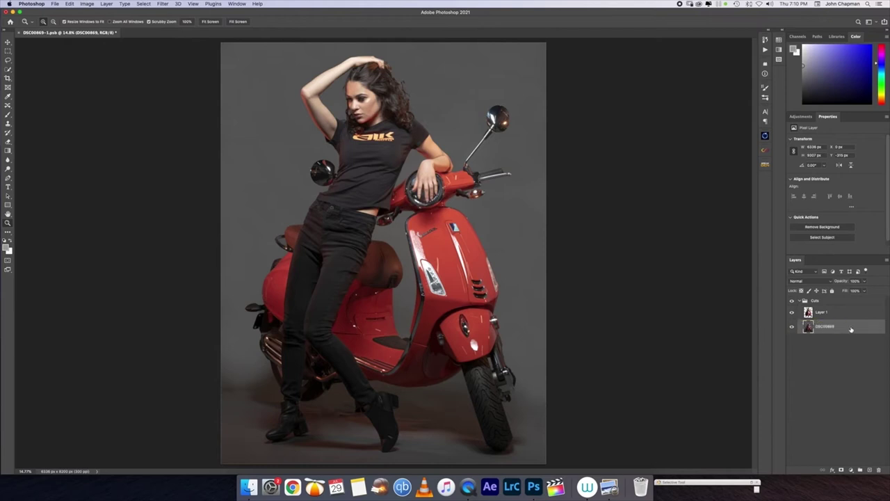
Add a Hue/Saturation adjustment above the DSC00869 layer and darken the background with Lightness at -60.
left_click(851, 471)
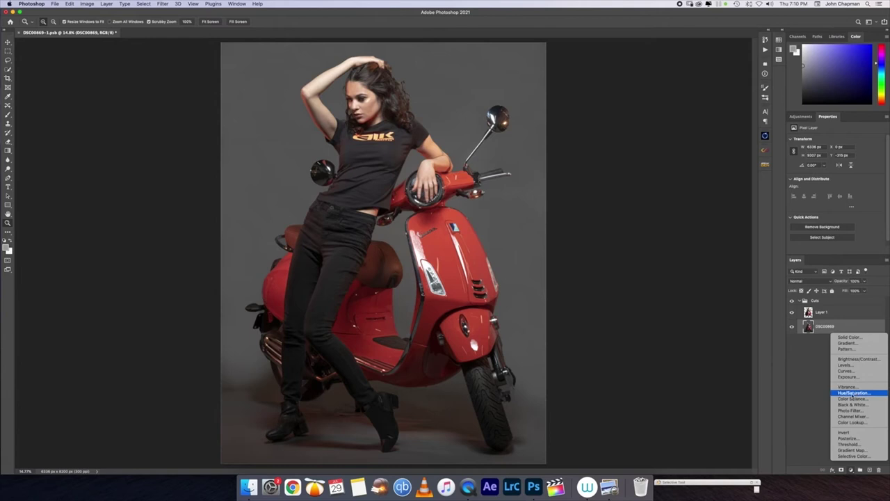
left_click(828, 333)
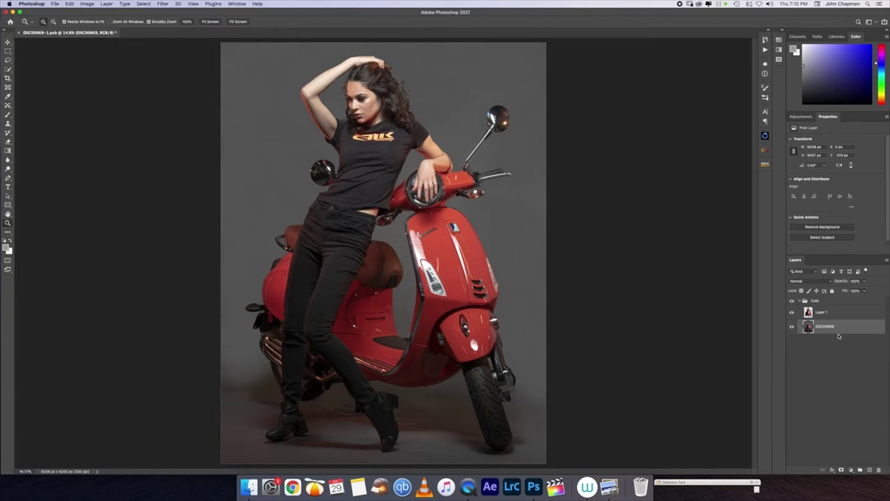
left_click(852, 471)
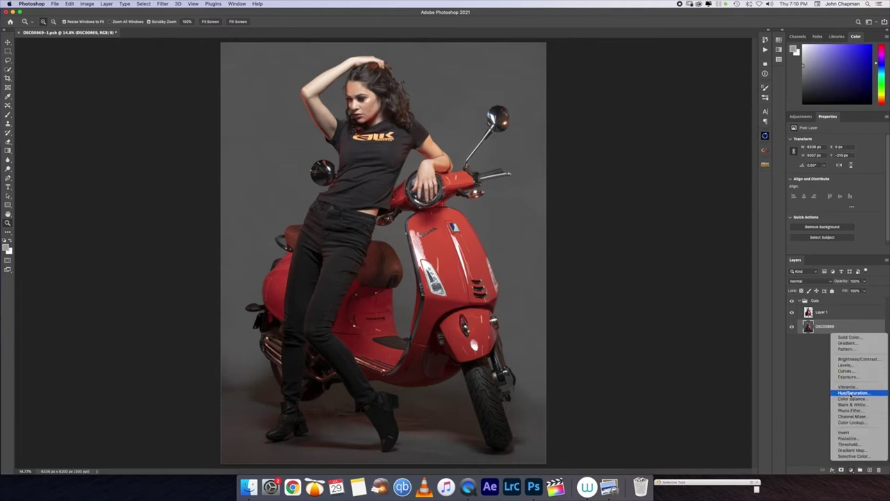
left_click(850, 394)
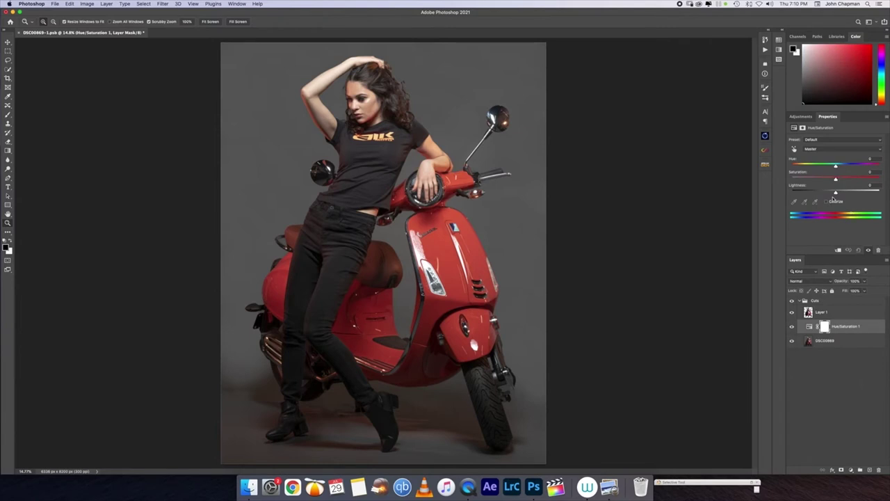
left_click_drag(836, 193, 807, 193)
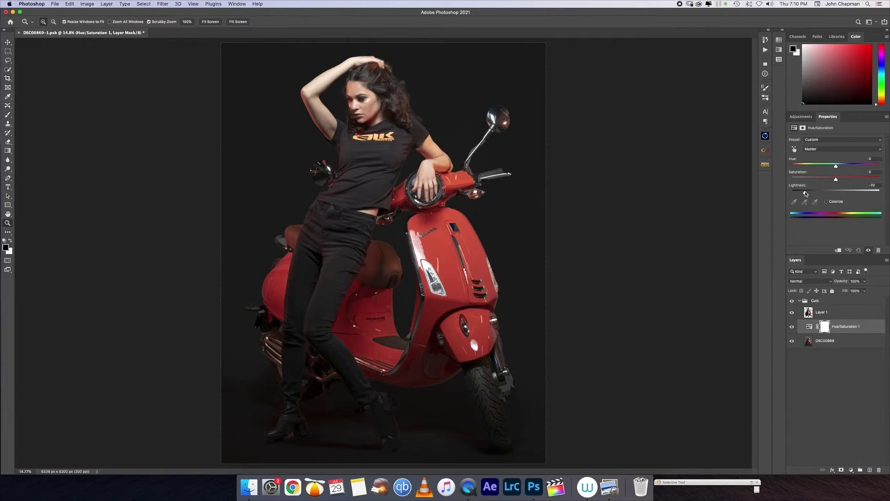
left_click_drag(805, 193, 810, 194)
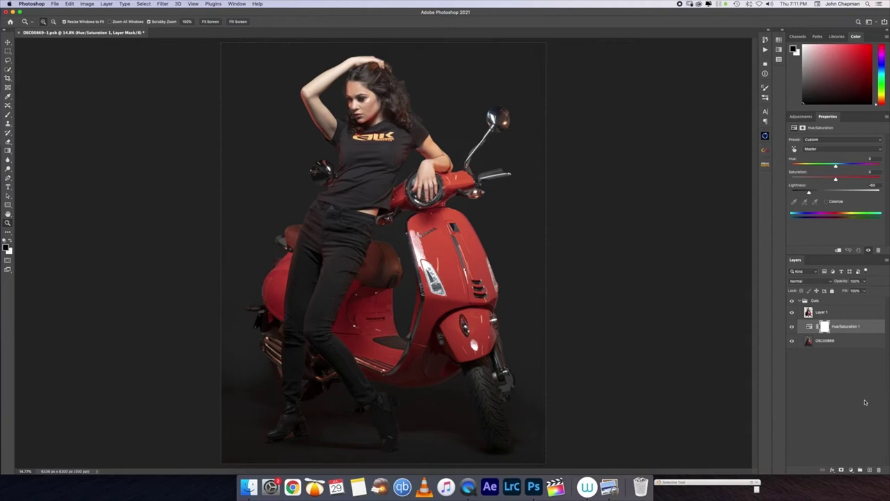
Add a second Hue/Saturation adjustment below Layer 1 with Lightness +40 and invert its layer mask to black.
left_click(852, 471)
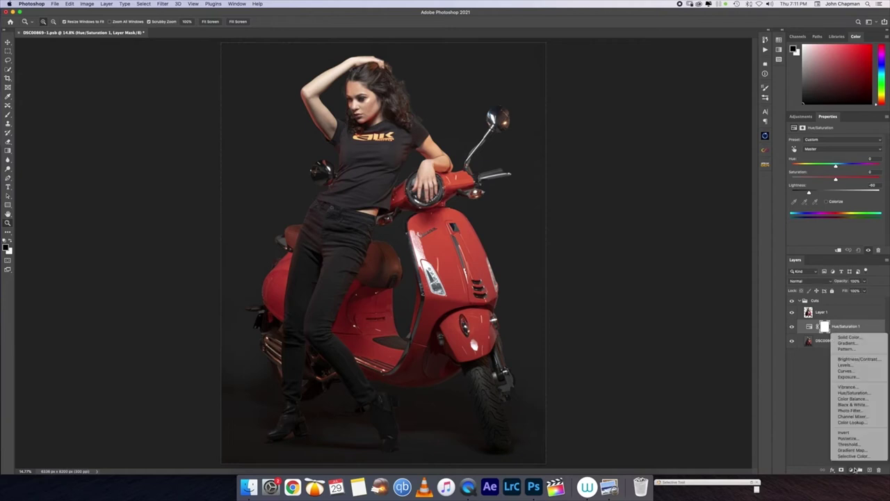
left_click(861, 393)
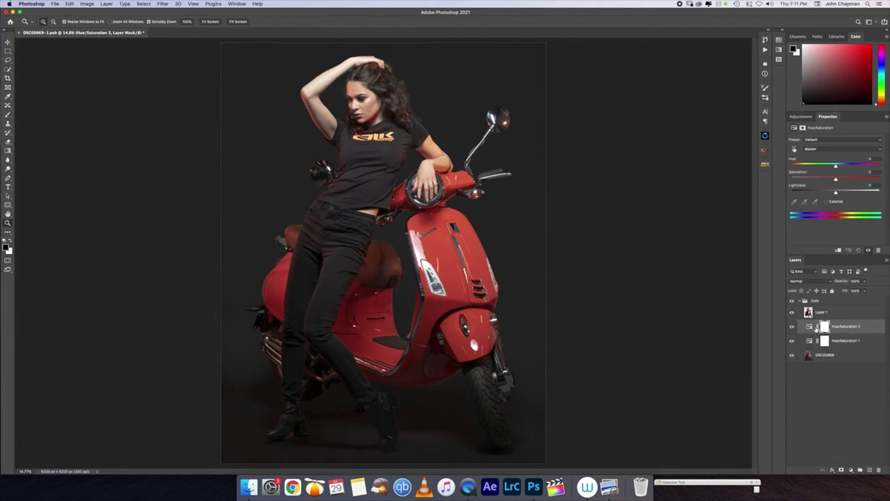
left_click(809, 327)
left_click_drag(836, 194, 853, 194)
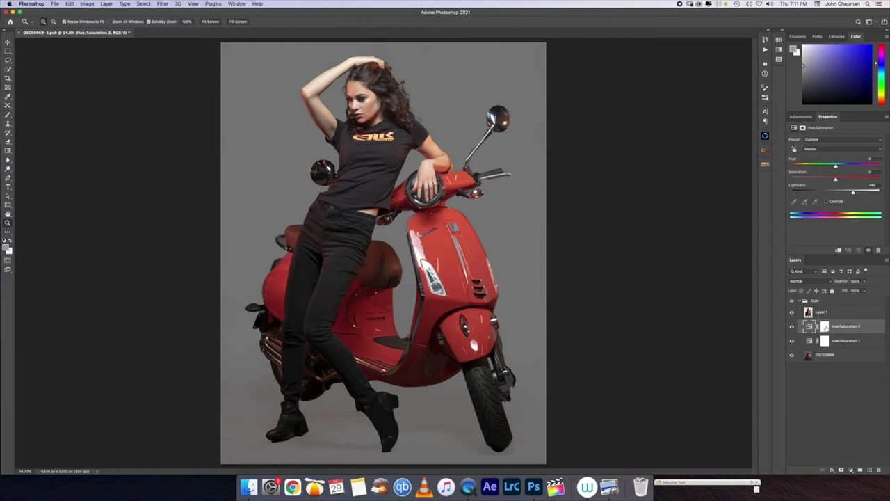
left_click(825, 327)
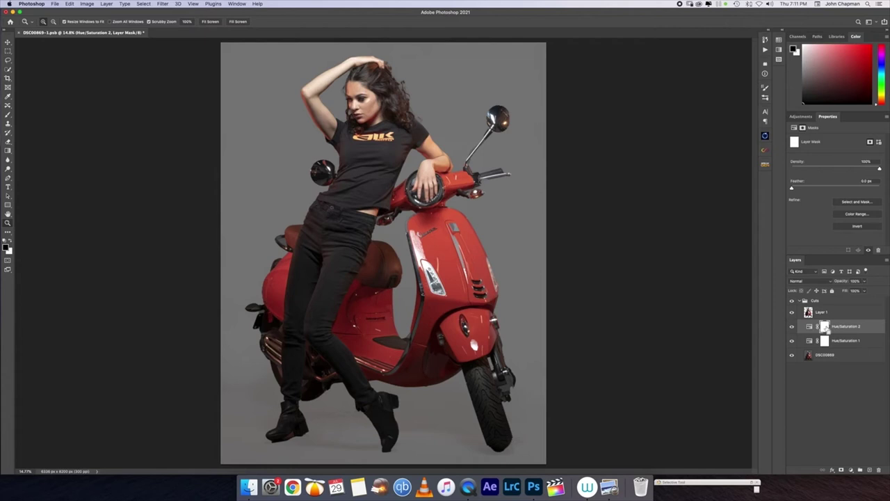
key("super+i")
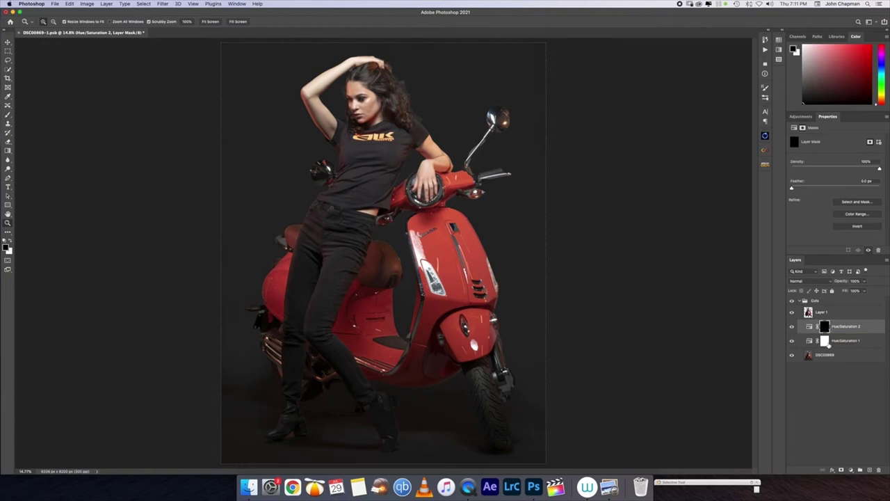
Activate the Brush tool on the Hue/Saturation 2 mask and adjust it to a very large size, over half the canvas width.
key("b")
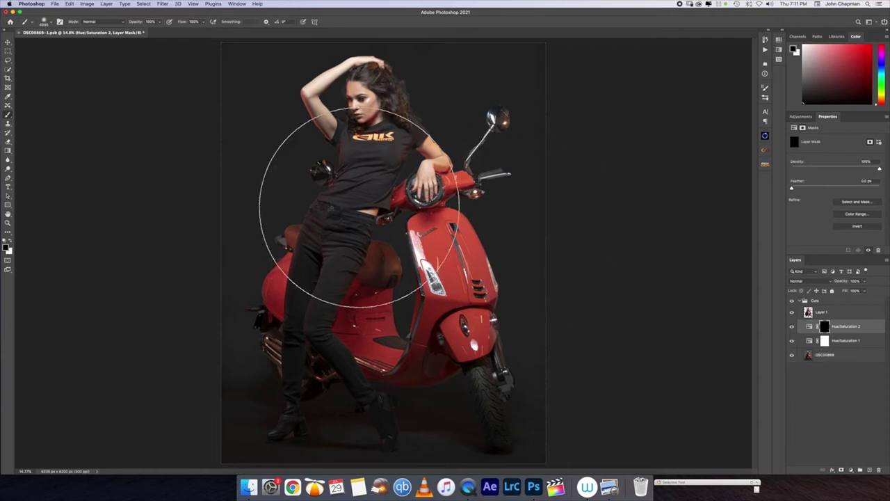
mouse_move(362, 219)
left_mouse_down()
mouse_move(420, 223)
mouse_move(412, 209)
mouse_move(498, 208)
mouse_move(351, 202)
mouse_move(466, 202)
mouse_move(362, 205)
mouse_move(469, 193)
mouse_move(462, 306)
mouse_move(467, 188)
mouse_move(445, 173)
left_mouse_up()
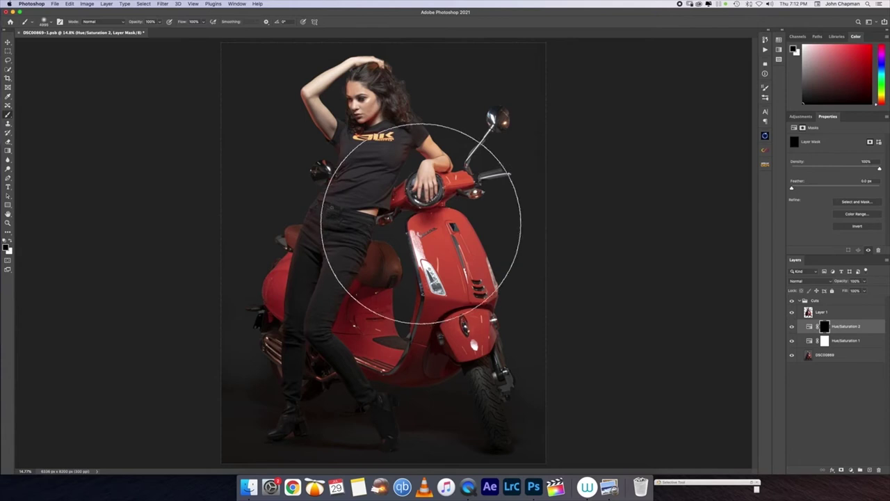
left_click_drag(357, 234, 379, 233)
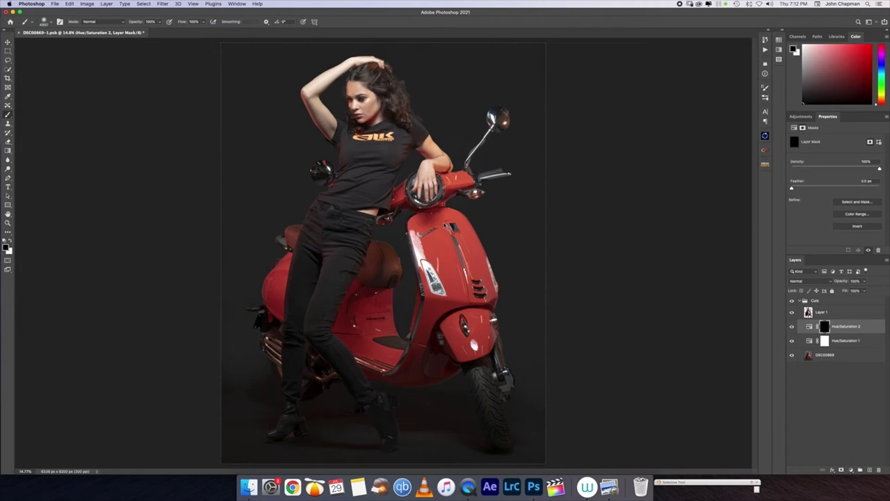
mouse_move(526, 226)
left_mouse_down()
mouse_move(538, 218)
mouse_move(254, 219)
mouse_move(732, 224)
mouse_move(578, 213)
mouse_move(584, 79)
mouse_move(614, 261)
mouse_move(619, 106)
mouse_move(620, 369)
mouse_move(609, 304)
left_mouse_up()
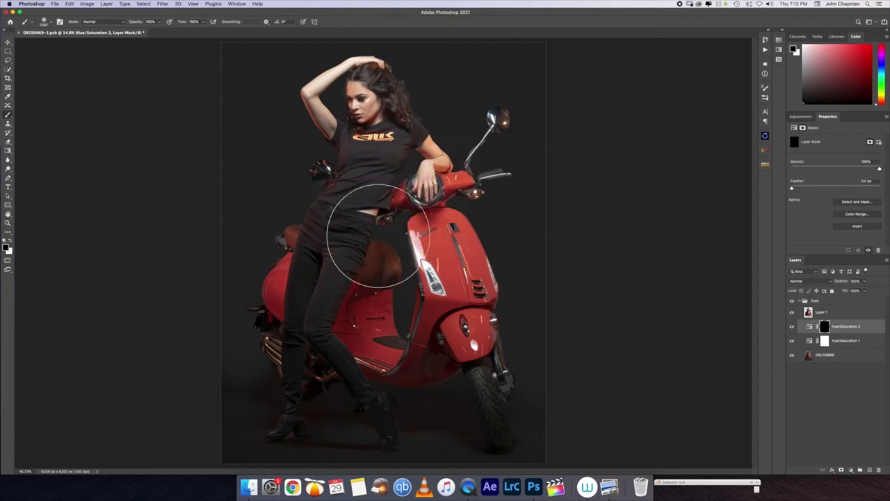
mouse_move(408, 248)
left_mouse_down()
mouse_move(365, 200)
mouse_move(591, 217)
mouse_move(556, 217)
left_mouse_up()
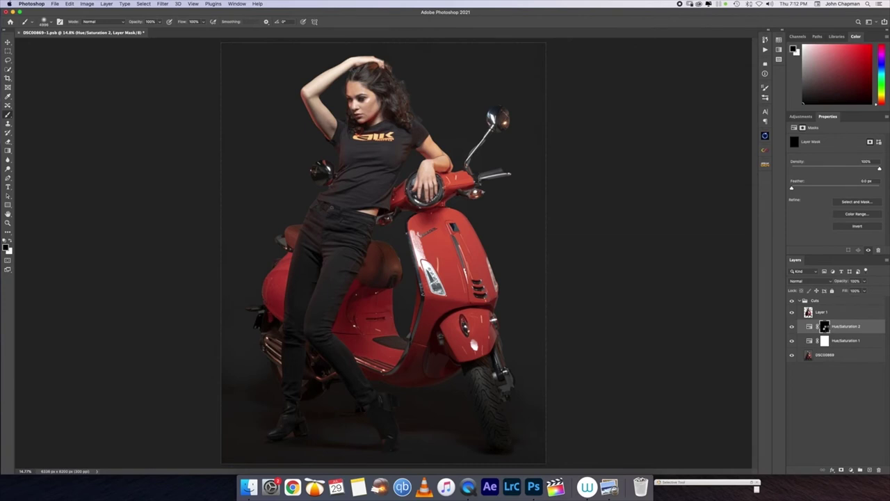
key("super+alt+r")
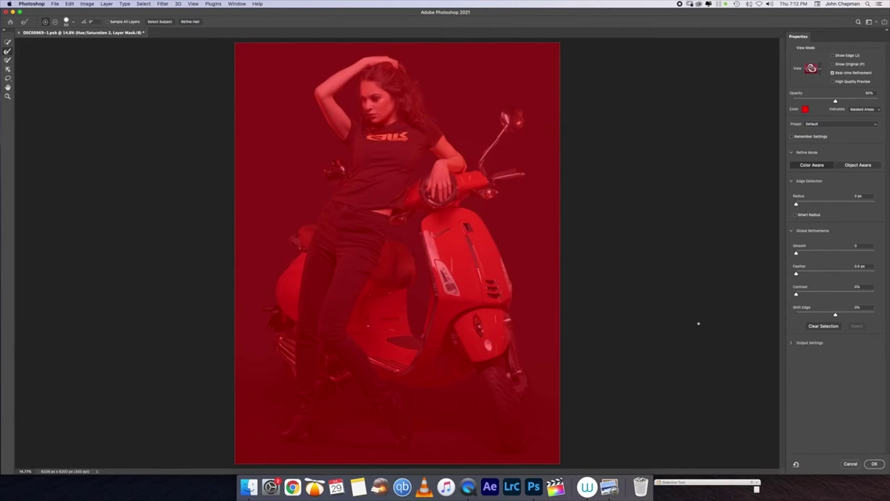
left_click(850, 464)
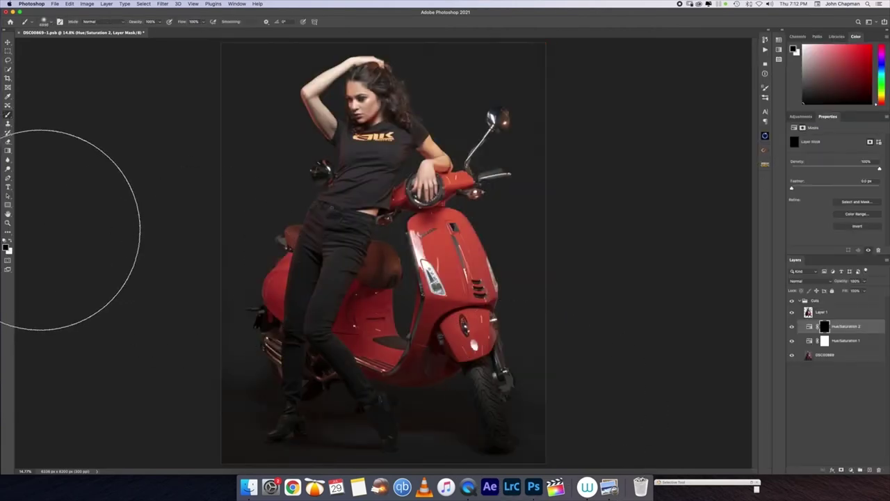
Set the foreground colour to white and paint a large soft glow behind the model's torso on the Hue/Saturation 2 mask.
left_click(12, 241)
left_click(11, 241)
left_click(11, 241)
left_click(11, 240)
left_click(11, 241)
left_click(12, 240)
left_click(11, 240)
left_click(11, 240)
left_click(11, 241)
left_click(11, 241)
left_click(11, 241)
left_click(11, 241)
left_click(12, 240)
left_click(11, 241)
left_click(11, 240)
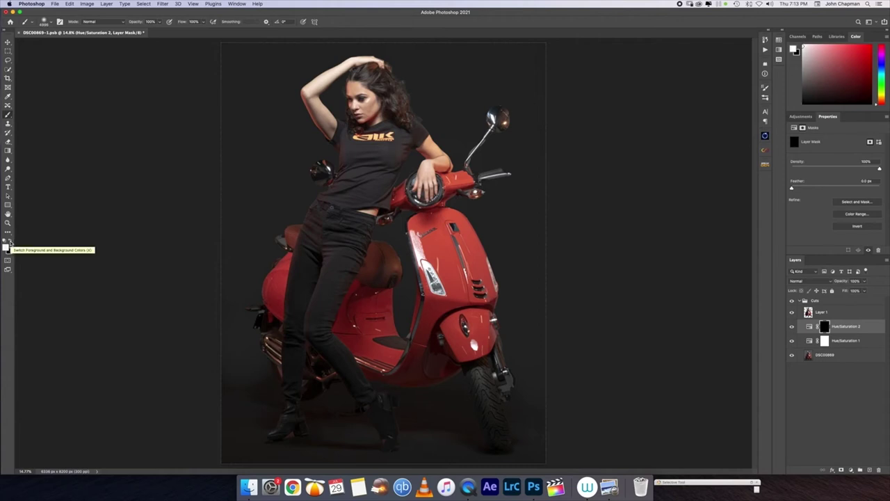
mouse_move(380, 207)
left_mouse_down()
mouse_move(381, 181)
mouse_move(359, 174)
left_mouse_up()
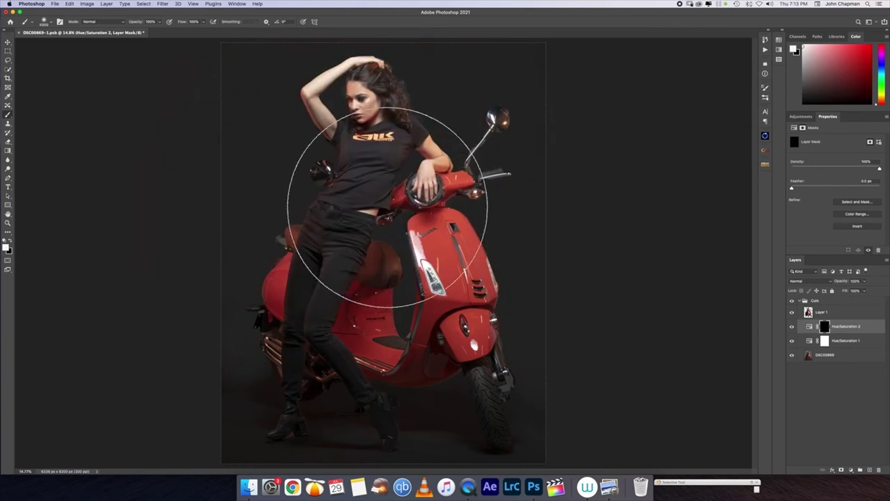
left_click(388, 206)
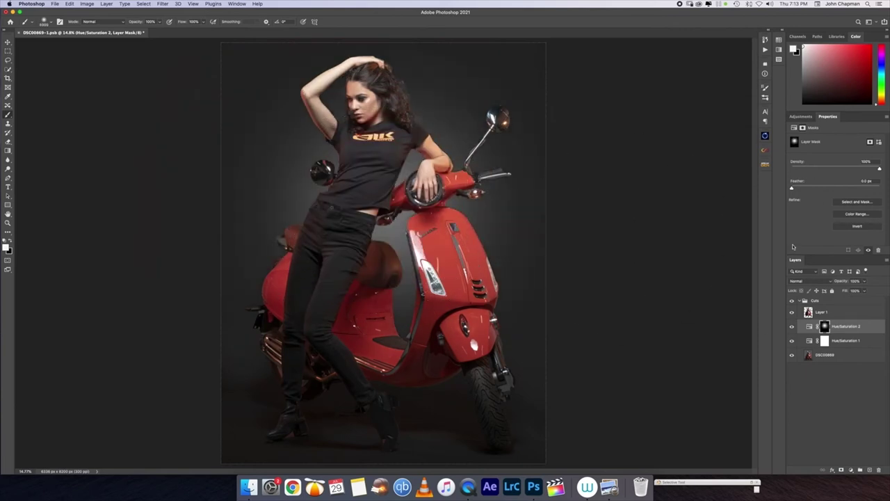
Inspect the glow's tonal transitions up close, and duplicate the DSC00869 layer.
key("z")
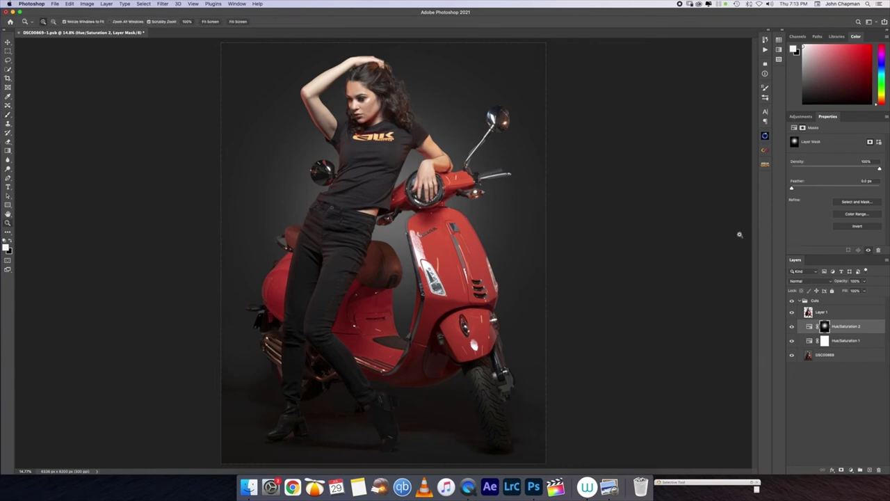
left_click_drag(527, 93, 537, 90)
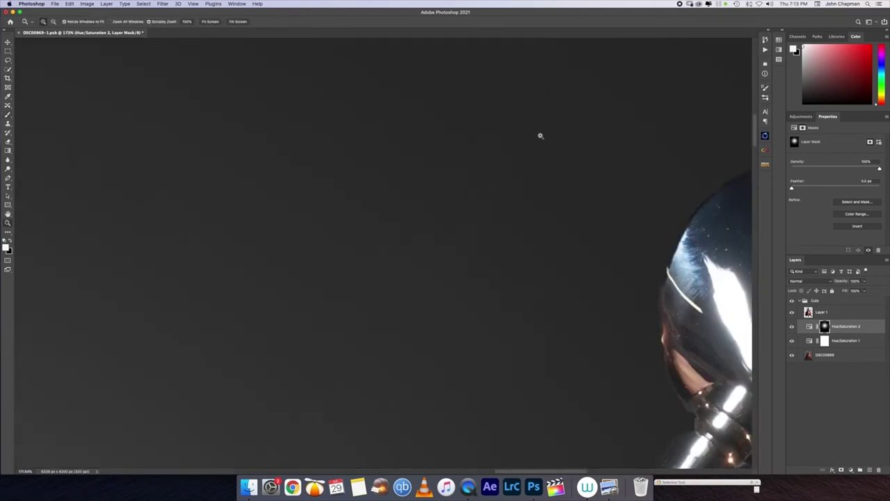
left_click_drag(561, 137, 410, 160)
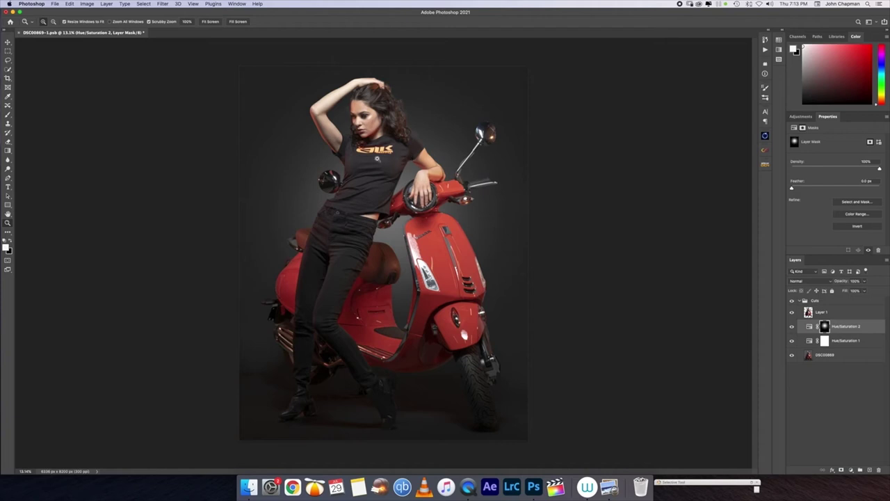
mouse_move(387, 171)
left_mouse_down()
mouse_move(402, 171)
mouse_move(390, 169)
left_mouse_up()
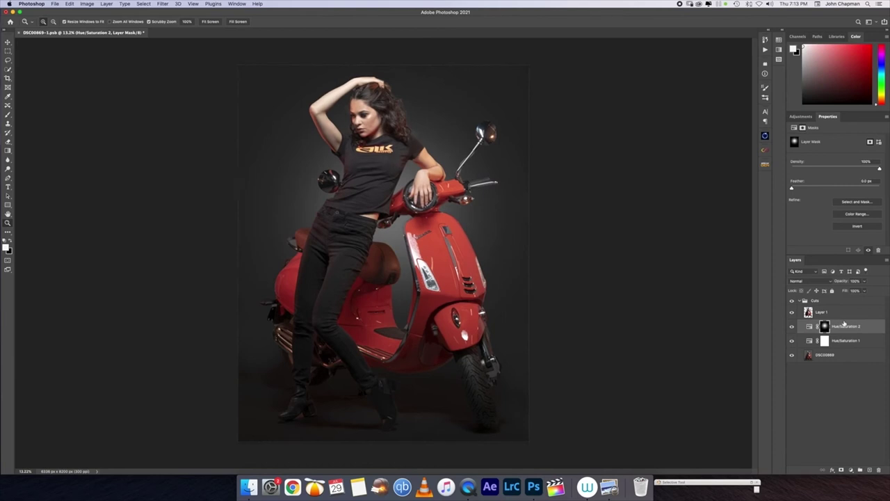
left_click(810, 329)
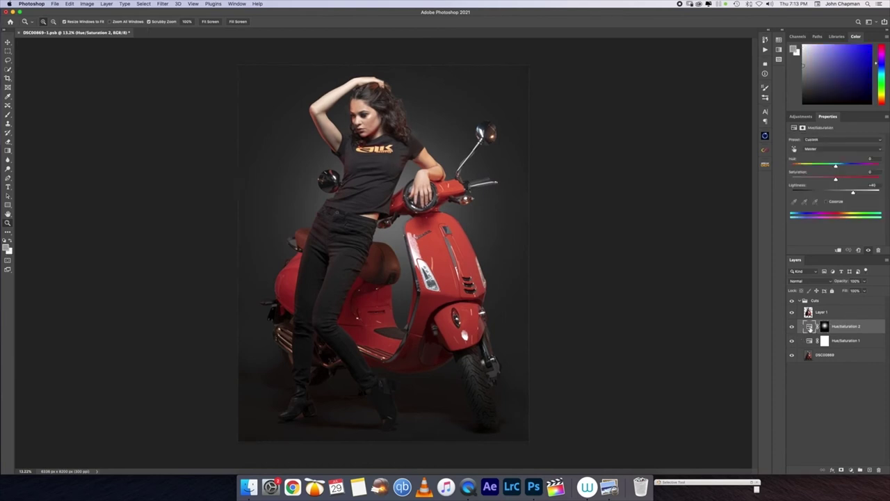
left_click(826, 357)
key("super+j")
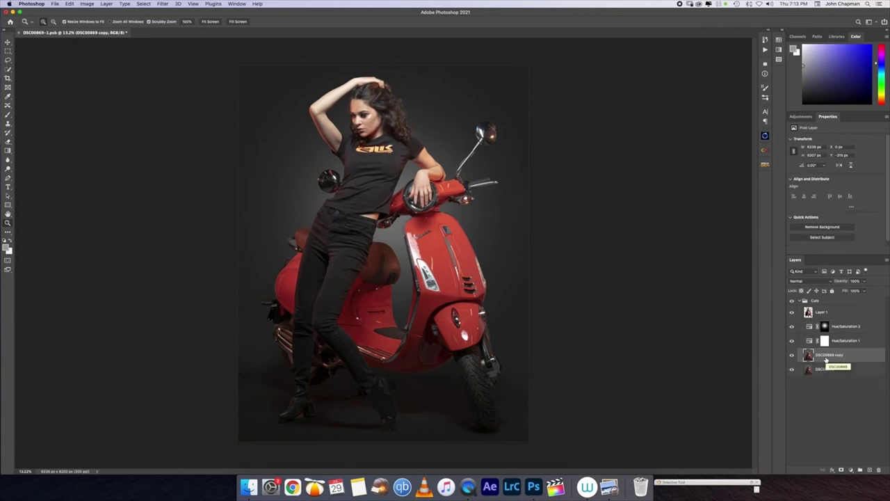
Try the DSC00869 copy layer above Hue/Saturation 2, and return it to its place below Hue/Saturation 1.
right_click(867, 354)
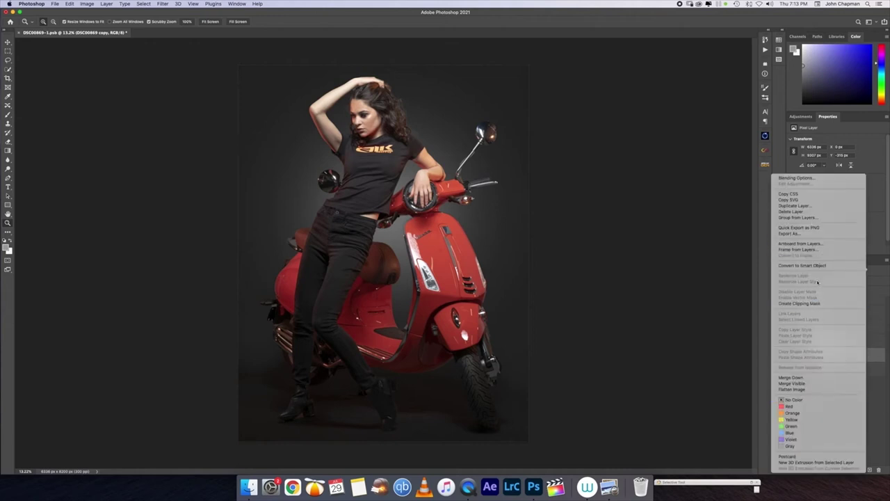
left_click(658, 253)
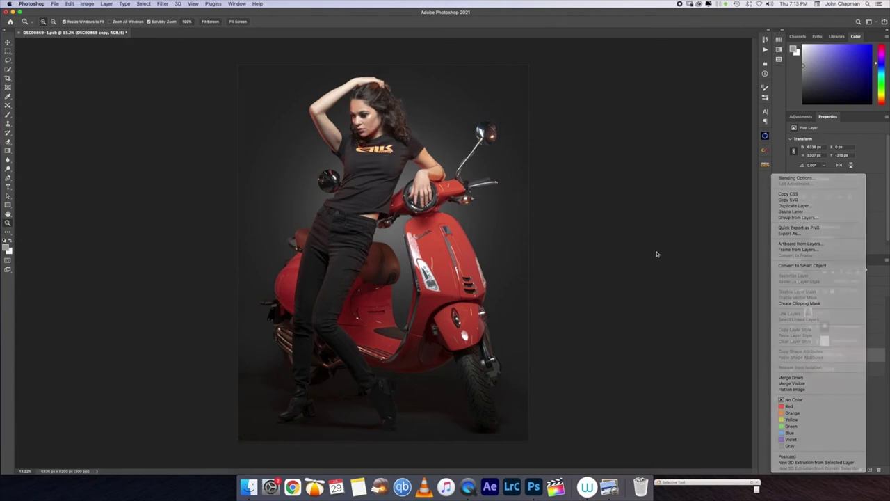
left_click_drag(847, 355, 847, 322)
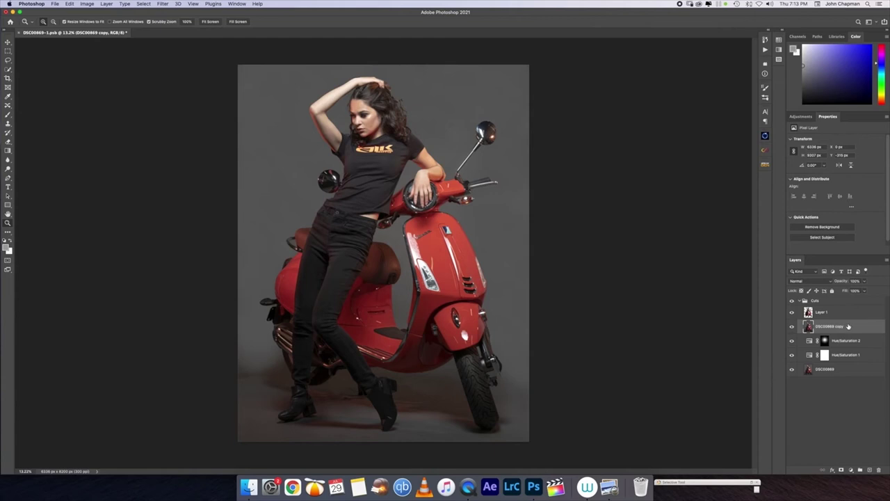
left_click_drag(852, 326, 839, 356)
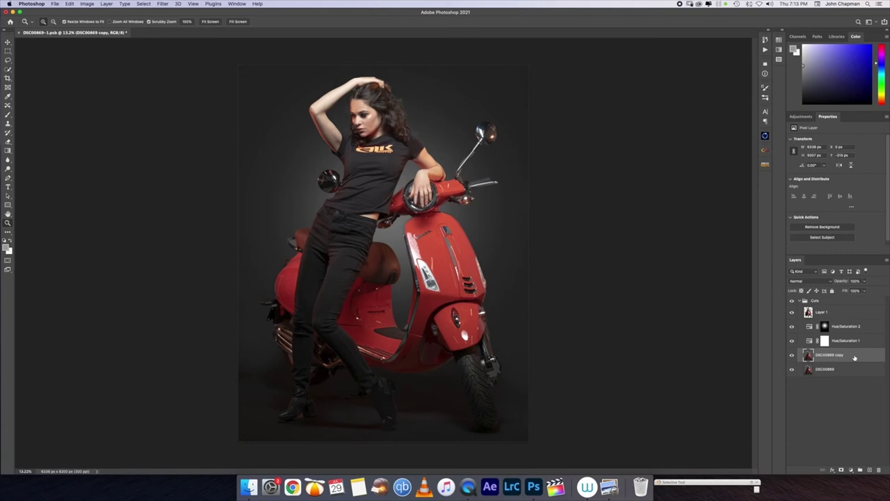
Open the DSC00869 copy layer in the Camera Raw Filter and activate the Graduated Filter tool.
left_click(164, 4)
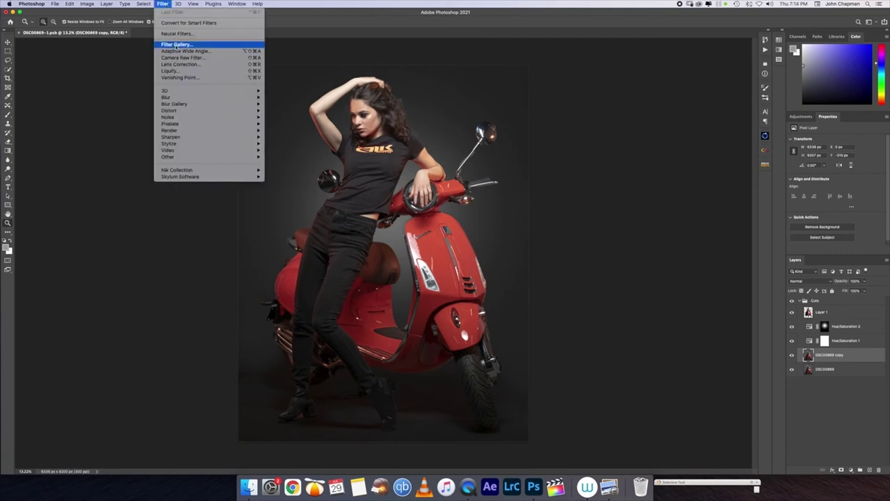
left_click(178, 58)
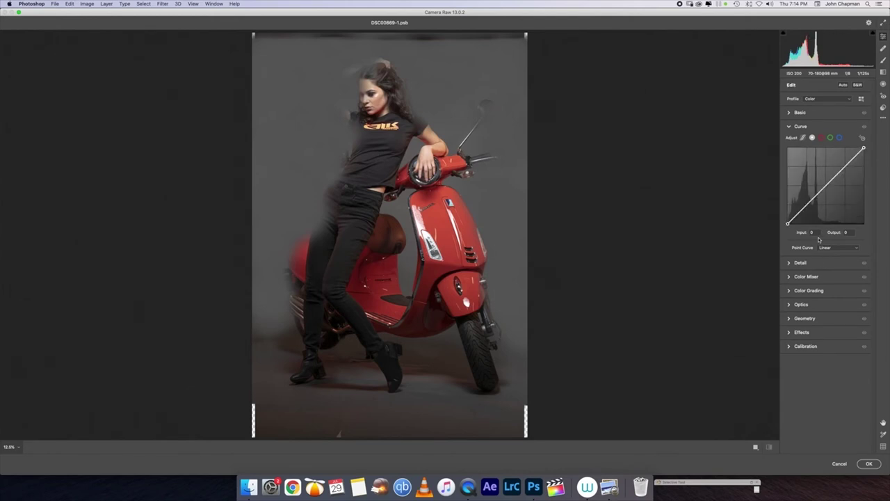
left_click(790, 334)
left_click(794, 210)
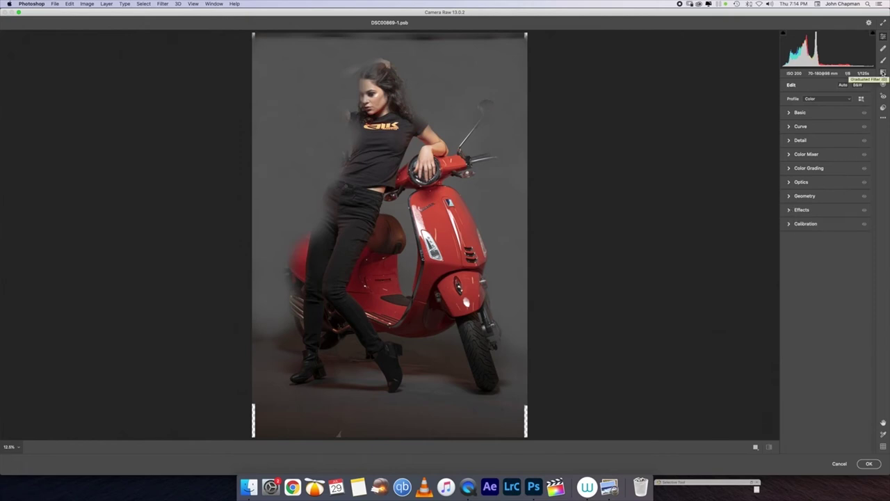
left_click(883, 72)
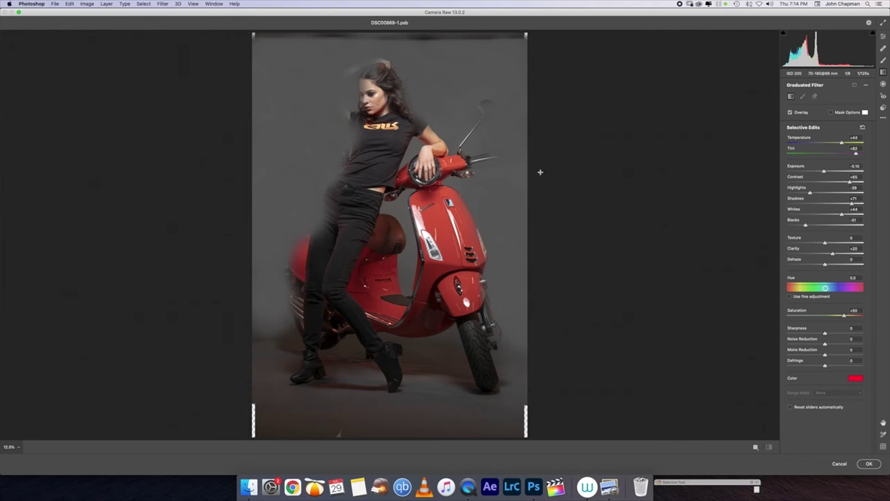
Draw a horizontal red graduated filter from the photo's right edge, with its fade ending near the model's body.
left_click_drag(540, 172, 313, 172)
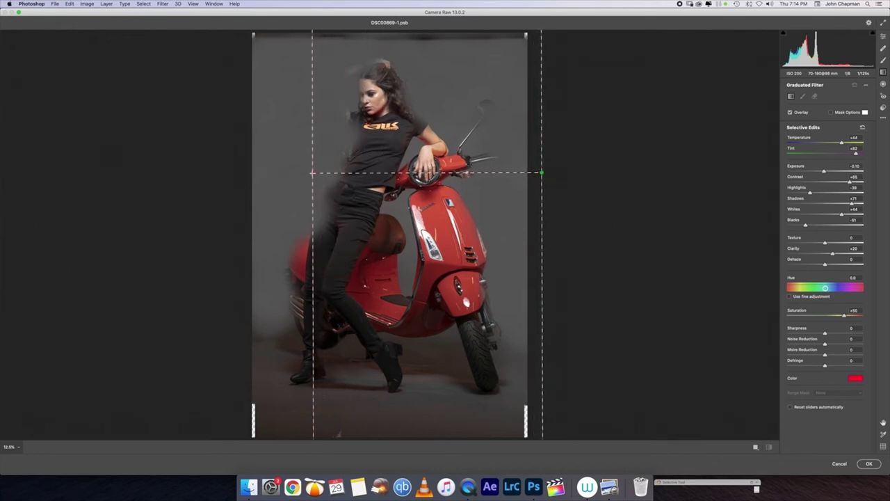
left_click_drag(542, 172, 533, 178)
left_click_drag(313, 175, 306, 226)
left_click_drag(533, 180, 536, 231)
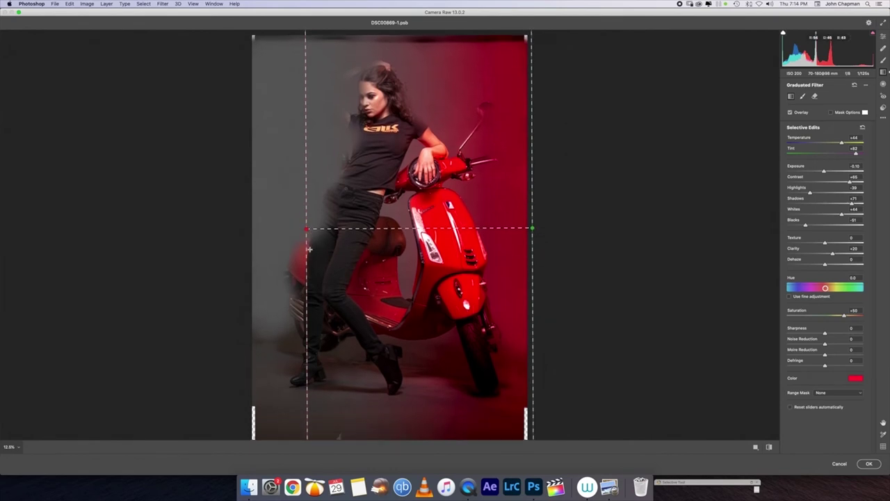
left_click_drag(306, 229, 368, 230)
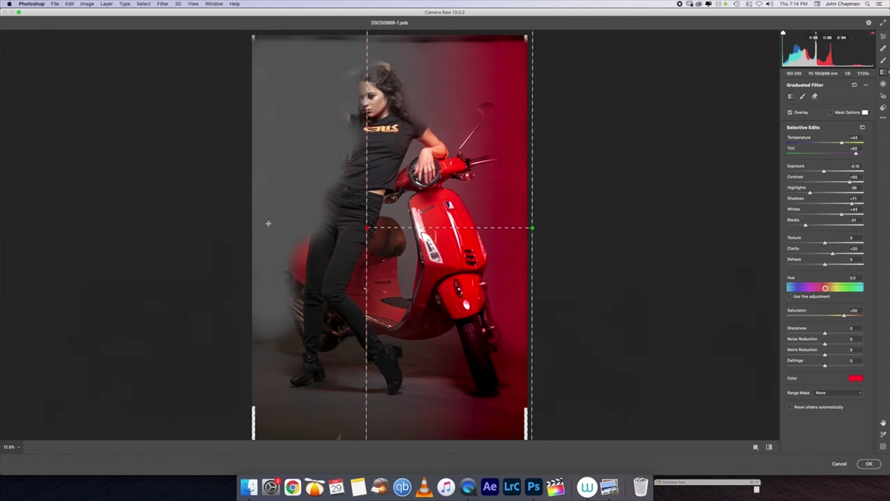
Add a second red graduated filter from the photo's left edge, extend the first one's fade slightly inward, and apply the filter.
left_click(244, 223)
left_click_drag(403, 224, 328, 234)
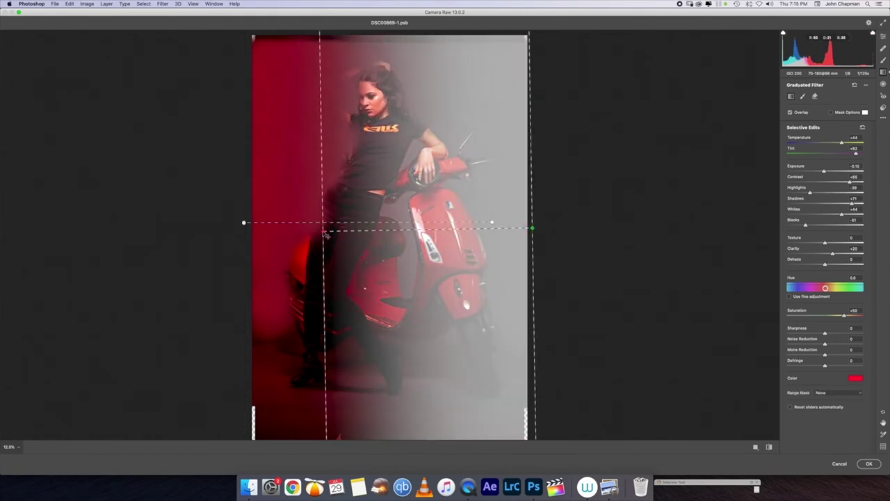
key("super+z")
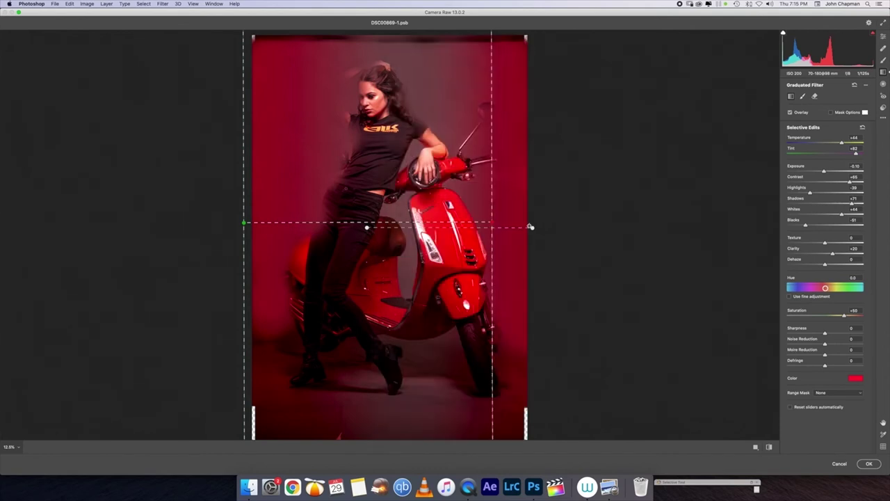
left_click(533, 227)
left_click_drag(364, 227, 344, 229)
left_click(871, 463)
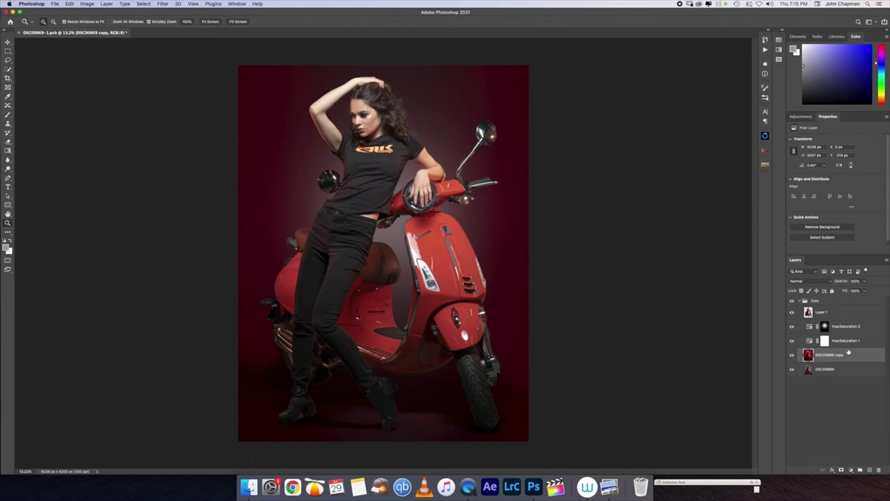
Set the DSC00869 copy layer's blending mode to Soft Light.
key("alt+bracketright")
left_click(821, 281)
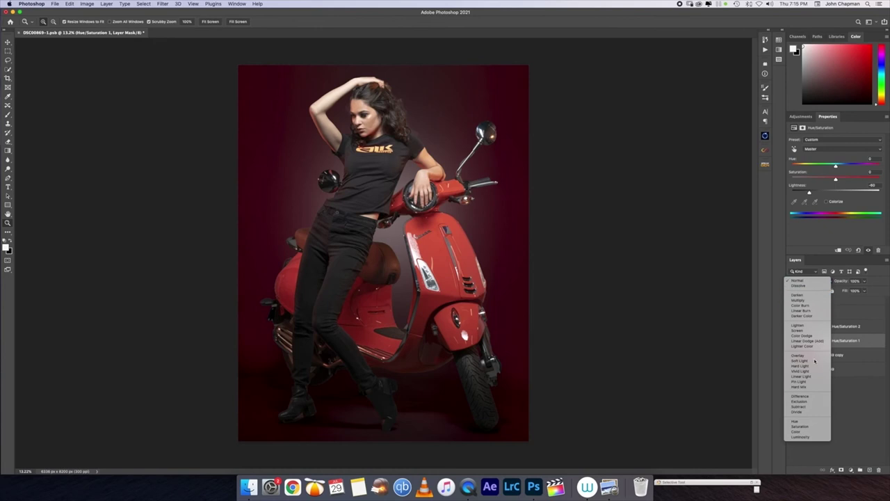
left_click(805, 336)
key("alt+bracketleft")
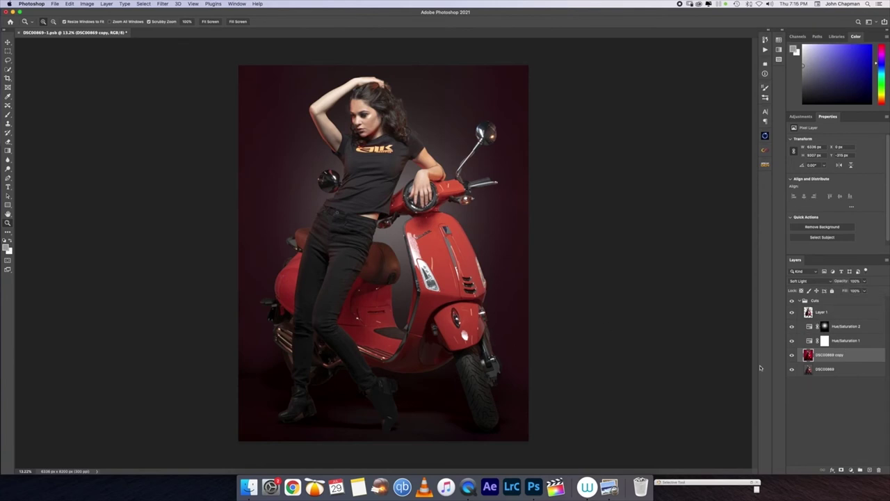
Compare the background with and without the red tint by toggling the DSC00869 copy layer's visibility.
left_click(791, 355)
left_click(791, 356)
left_click(791, 355)
left_click(791, 356)
left_click(791, 355)
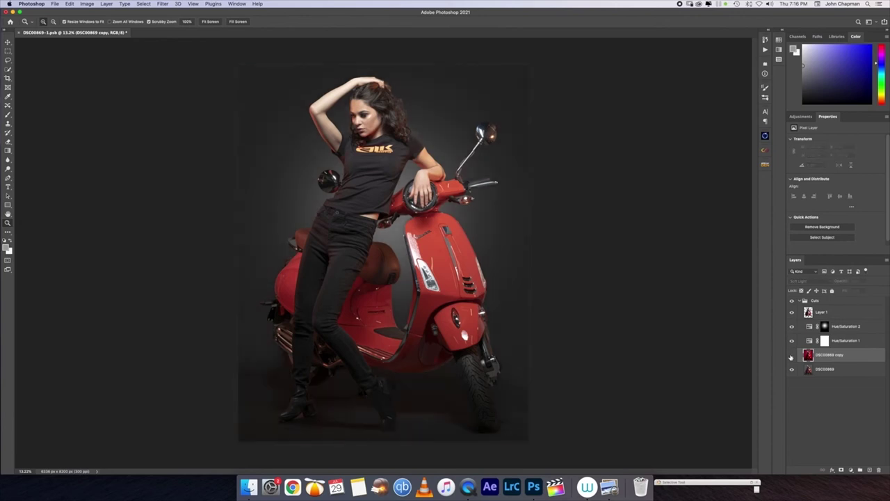
left_click(791, 355)
left_click(791, 355)
left_click(791, 356)
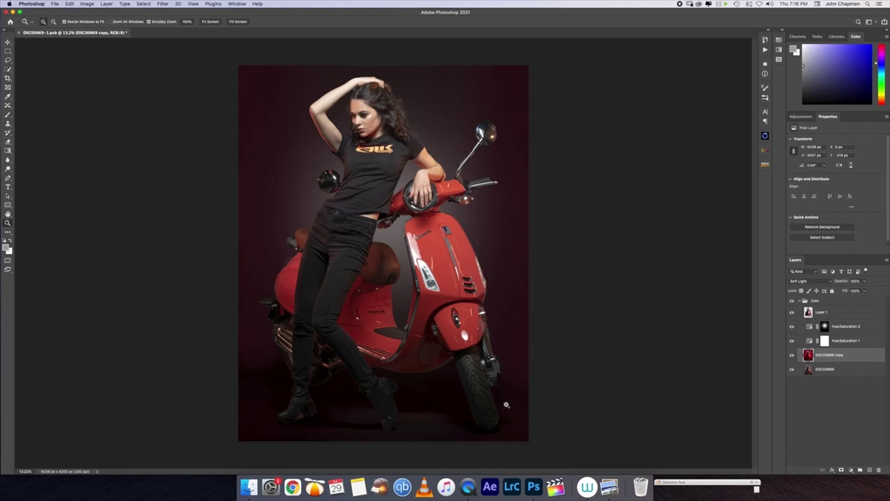
left_click(791, 355)
left_click(791, 355)
Set the DSC00869 copy layer's opacity to 70% and duplicate the layer.
type("50")
key("Return")
key("super+j")
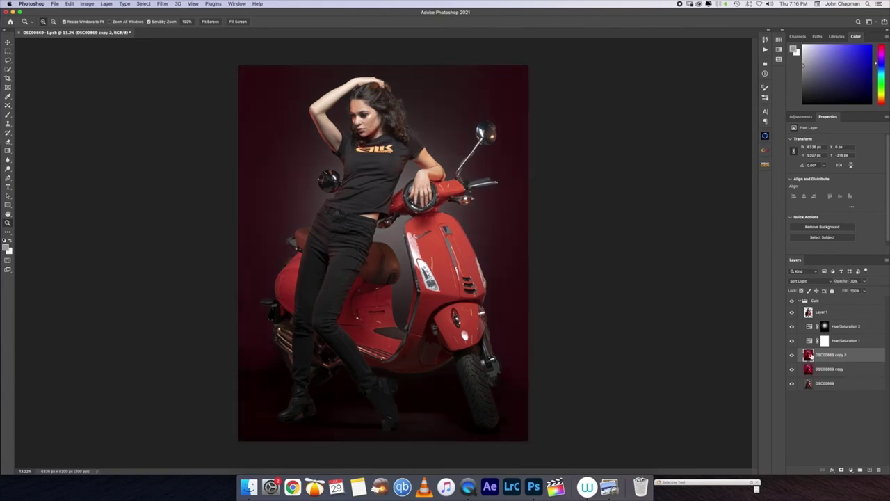
Move the DSC00869 copy 2 layer above Hue/Saturation 2 and lower its opacity.
left_click_drag(807, 355, 811, 324)
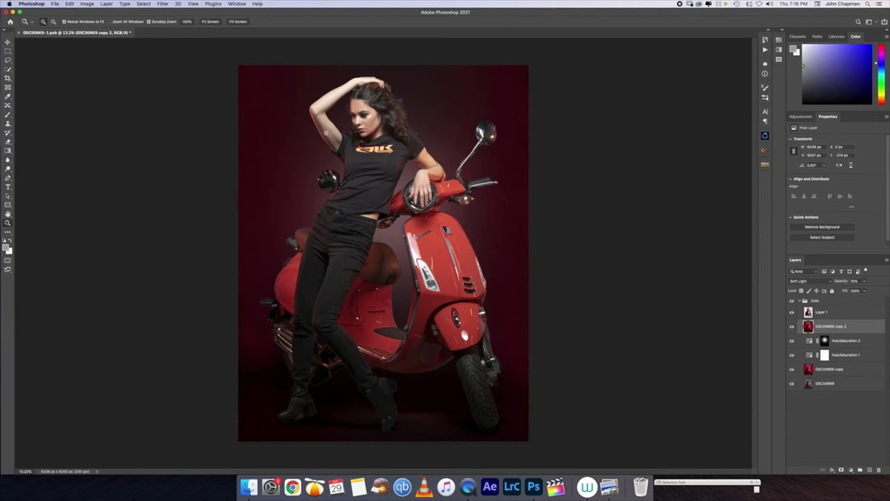
left_click(855, 281)
type("50")
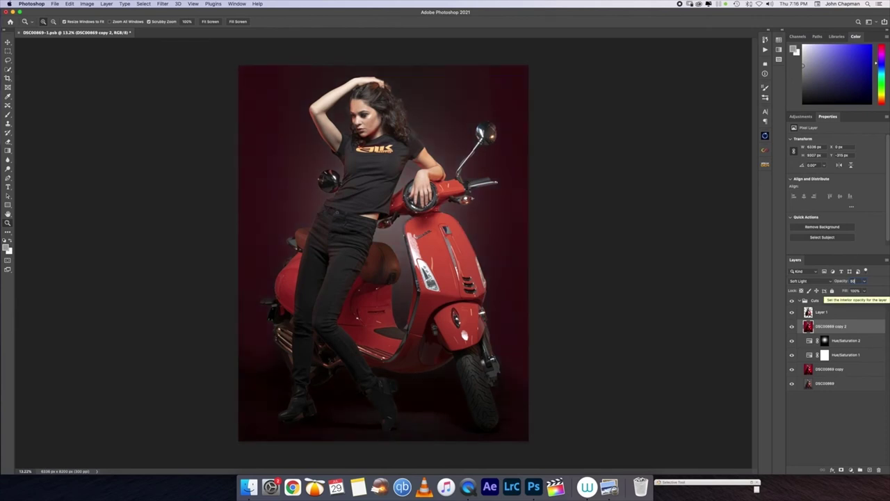
key("Return")
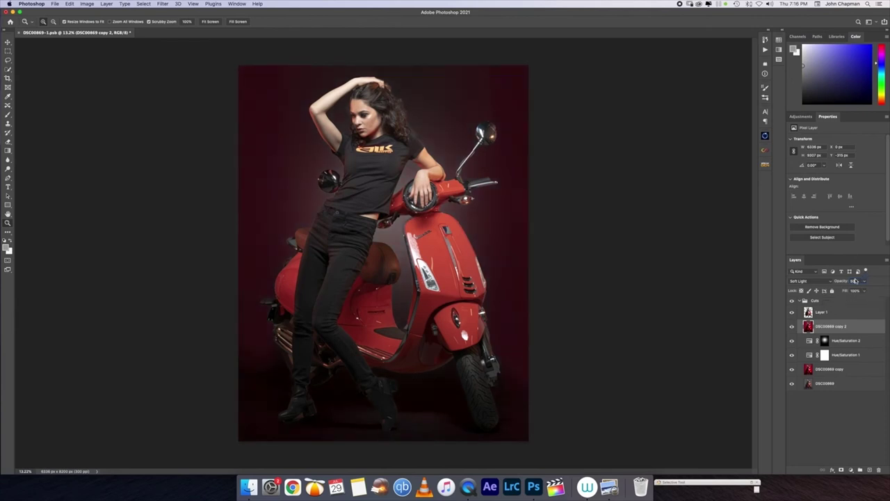
type("0")
Add a new layer above Layer 1 and fill it with white in Normal mode at 100% opacity.
left_click(832, 315)
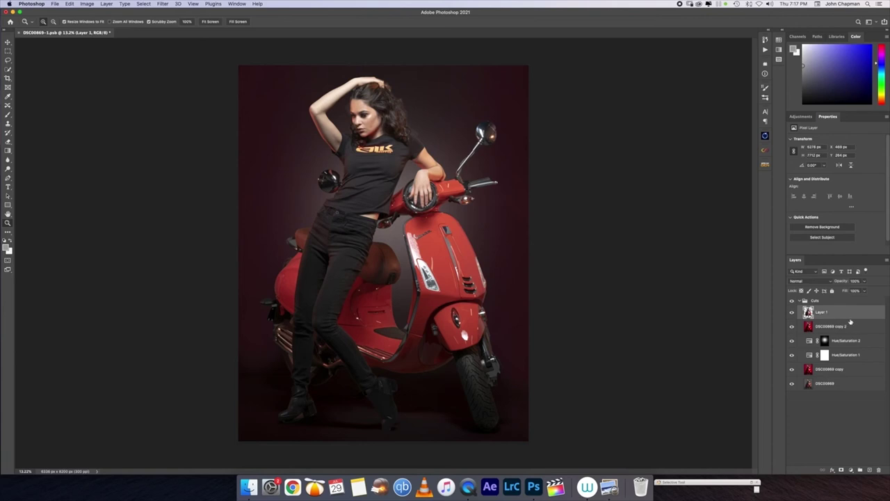
left_click(870, 472)
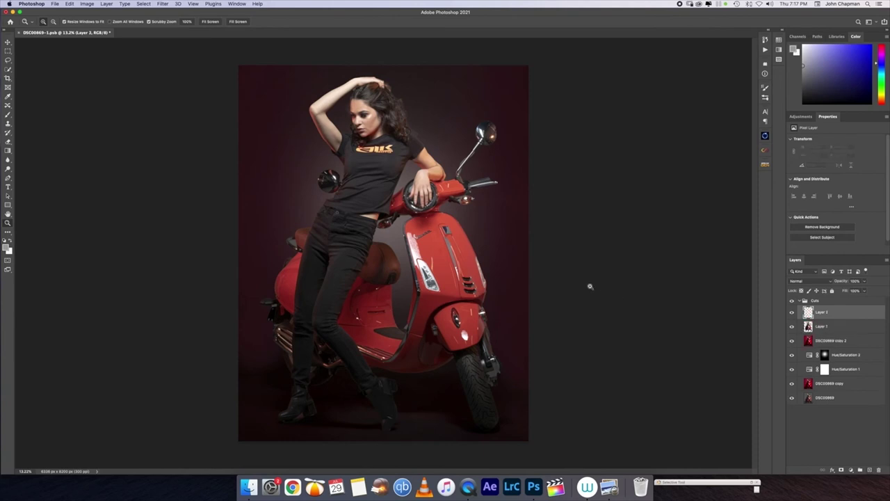
left_click(70, 4)
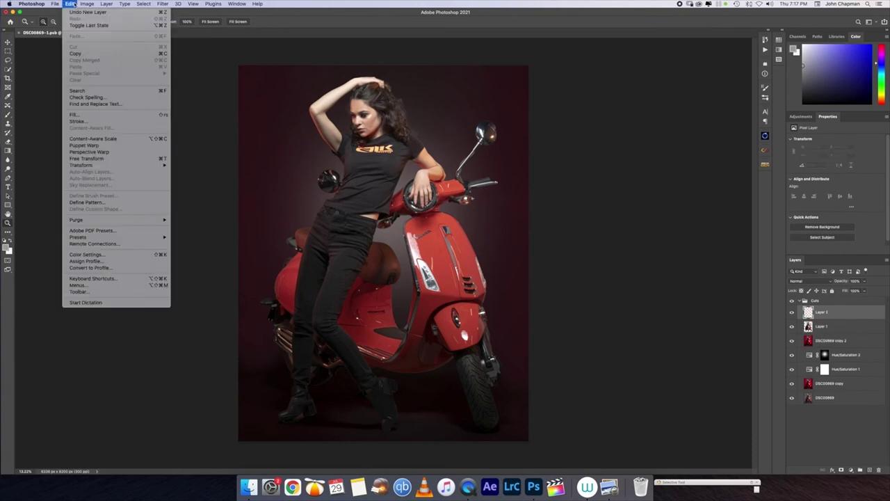
left_click(91, 114)
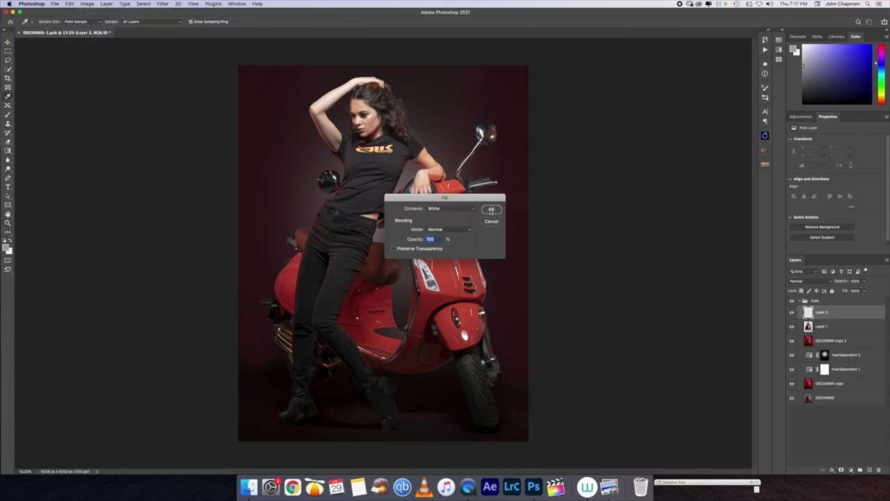
left_click(492, 210)
key("z")
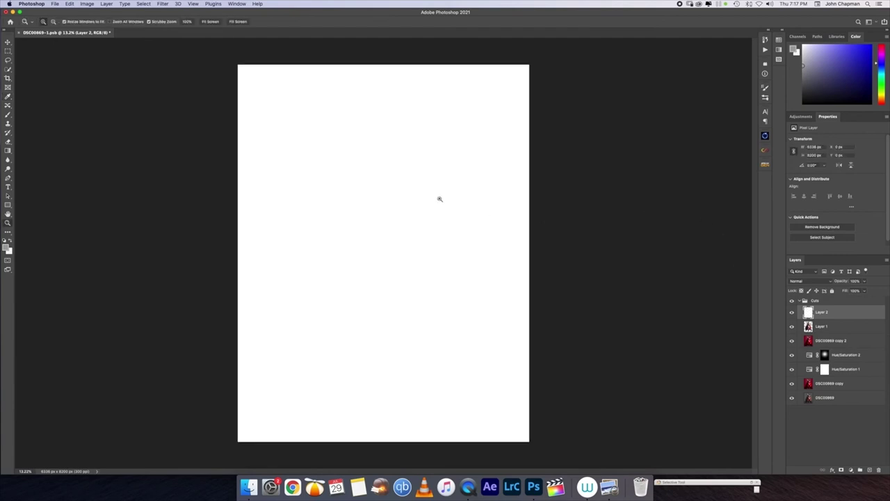
Start the Camera Raw Filter on the white layer and set the vignetting effect to -100.
left_click(164, 4)
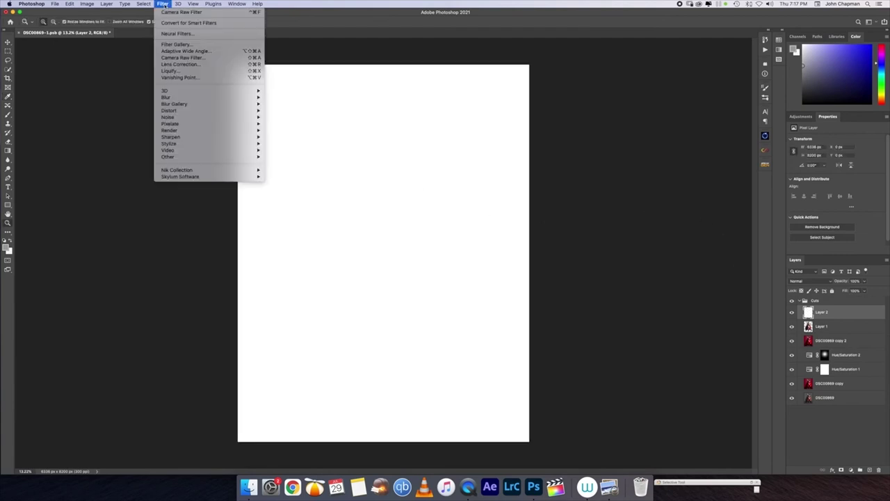
left_click(194, 58)
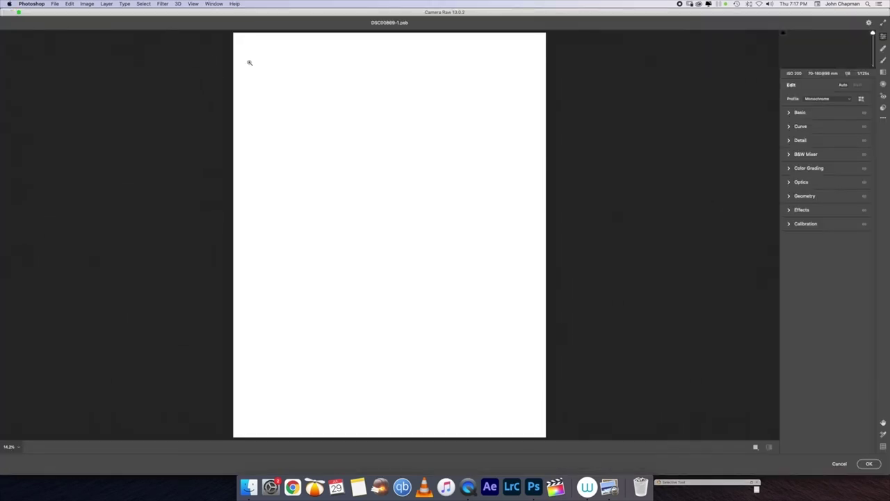
left_click(789, 210)
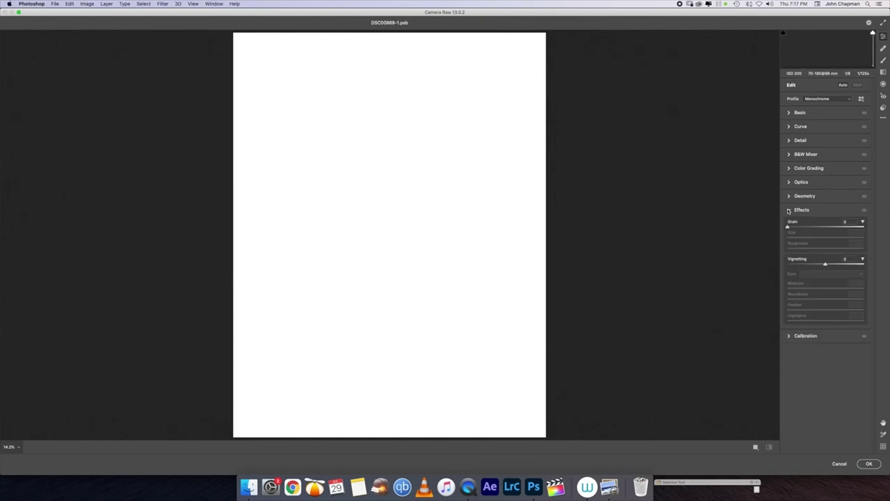
left_click_drag(826, 265, 762, 263)
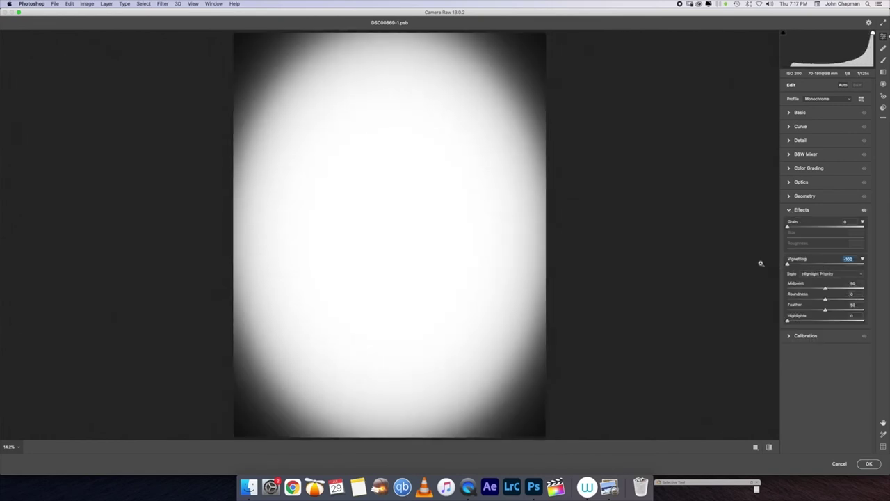
Shape the vignette with midpoint 0, roundness +100, highlights 0 and a feather reduced from its maximum, and apply the filter.
left_click_drag(826, 288, 752, 288)
left_click_drag(827, 299, 886, 312)
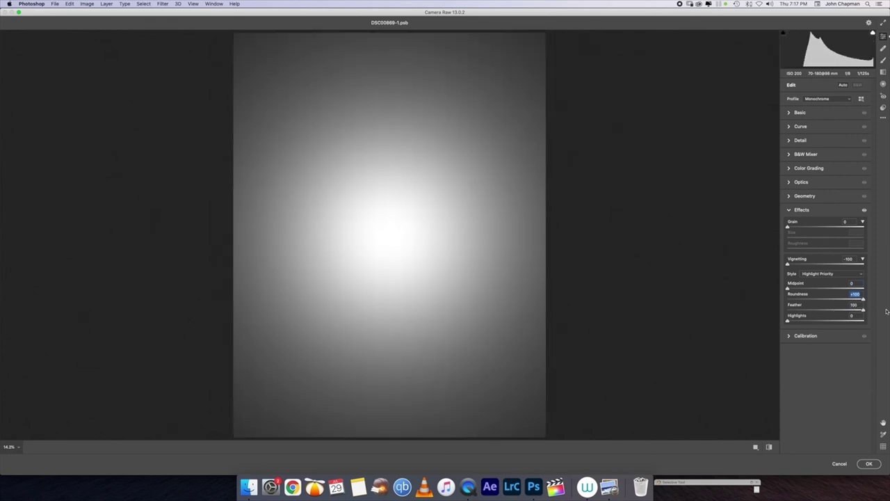
mouse_move(787, 320)
left_mouse_down()
mouse_move(866, 321)
mouse_move(780, 318)
left_mouse_up()
left_click_drag(867, 311, 848, 308)
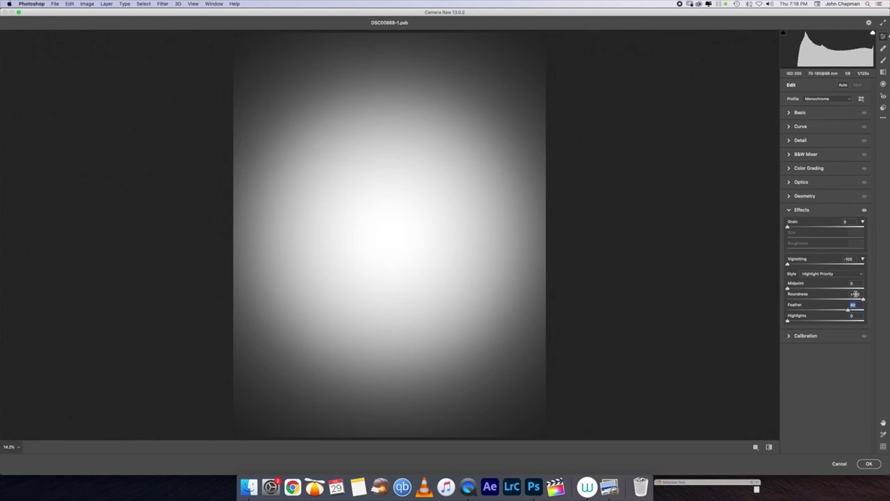
left_click_drag(862, 299, 845, 313)
left_click(869, 464)
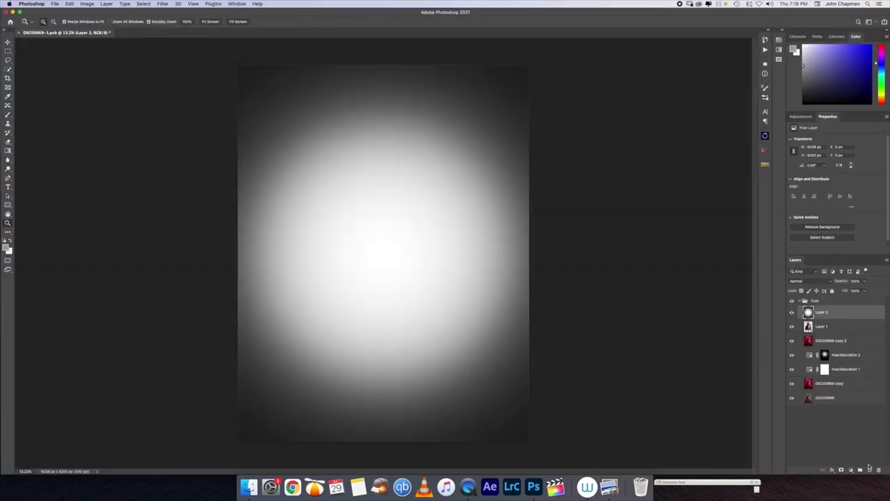
Set Layer 2's blending mode to Multiply and compare the image with and without the vignette by toggling its visibility.
left_click(818, 280)
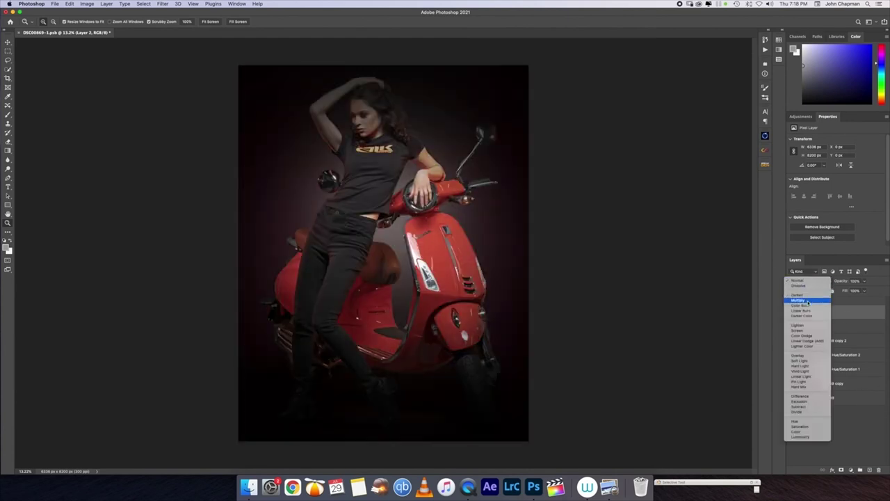
left_click(808, 301)
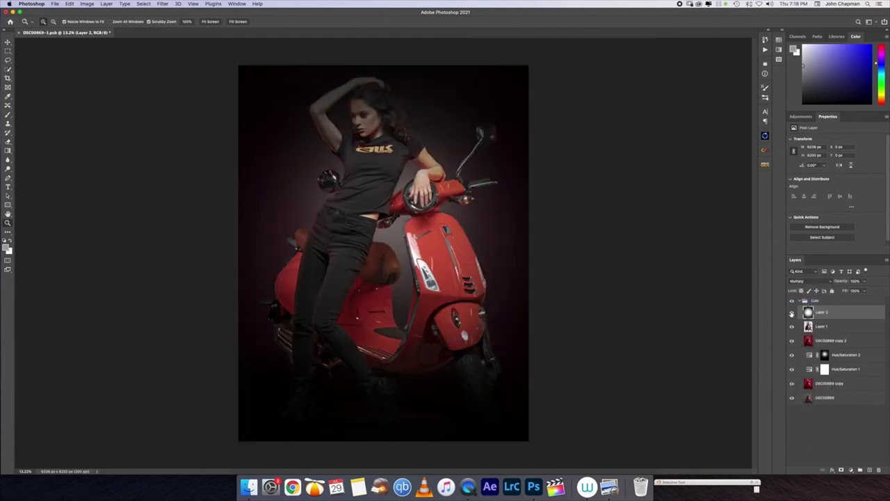
left_click(792, 314)
left_click(791, 315)
left_click(792, 315)
left_click(791, 315)
left_click(792, 314)
left_click(792, 315)
Add a layer mask to Layer 2 and paint it with a large black brush over the model and upper scooter to remove the darkening there.
left_click(841, 471)
key("b")
mouse_move(373, 222)
left_mouse_down()
mouse_move(390, 222)
mouse_move(366, 221)
left_mouse_up()
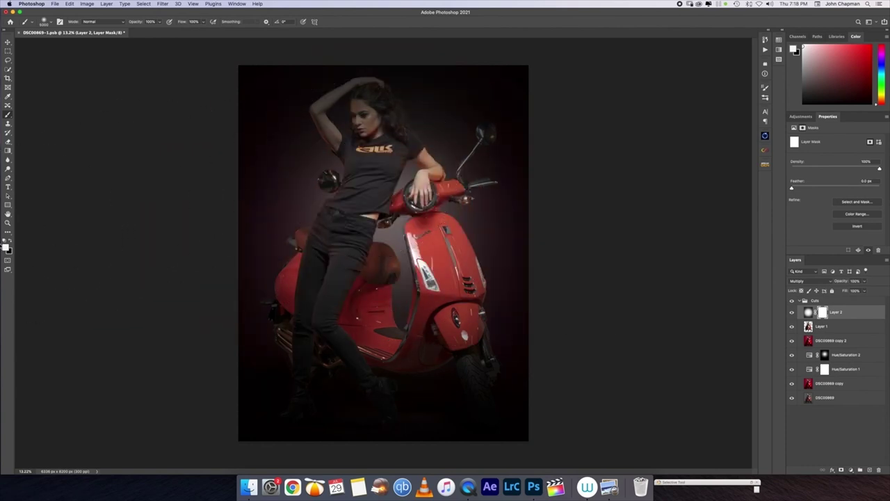
key("x")
mouse_move(382, 215)
left_mouse_down()
mouse_move(407, 215)
mouse_move(382, 217)
left_mouse_up()
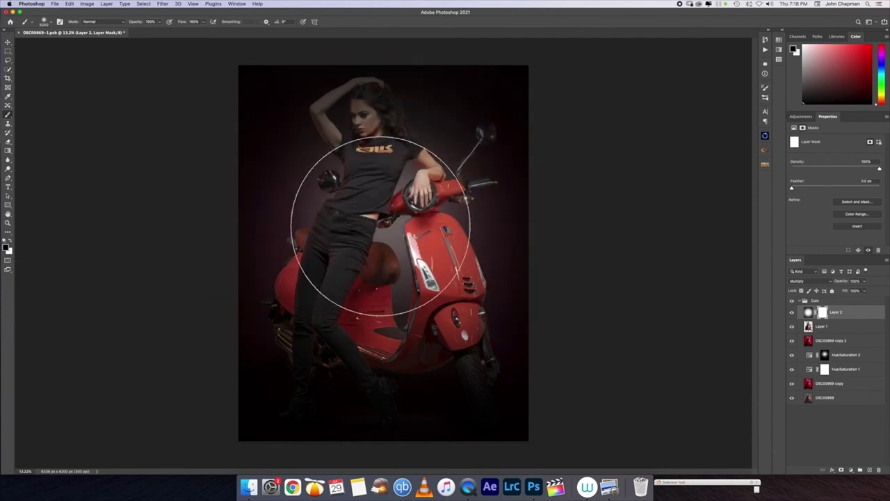
left_click(383, 224)
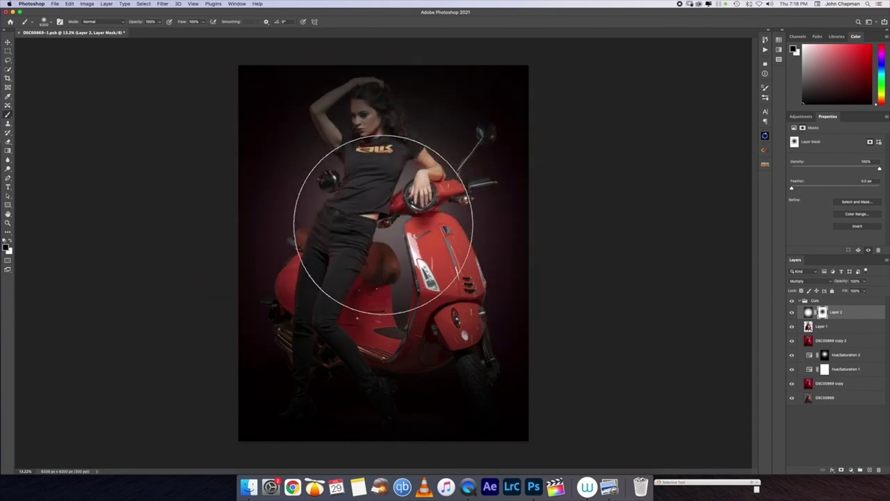
left_click_drag(384, 224, 397, 211)
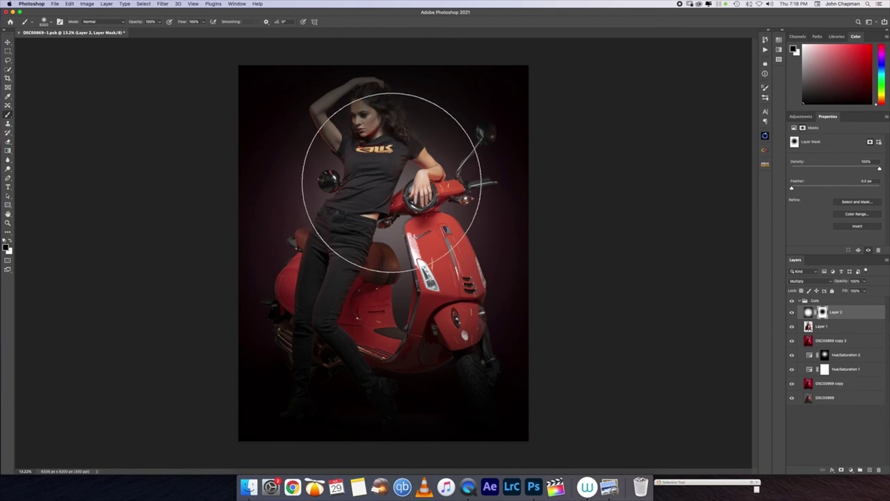
left_click_drag(387, 186, 348, 172)
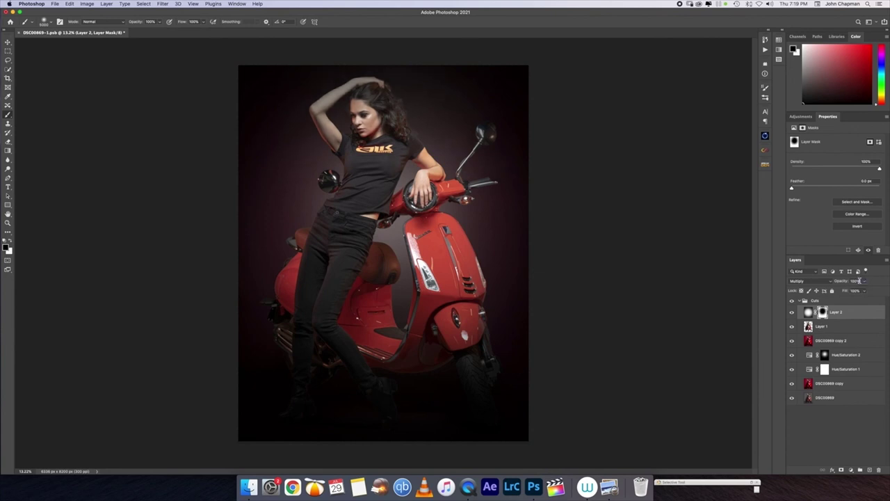
Set Layer 2's opacity to 70% and ready a smaller white brush for refining its mask.
type("50")
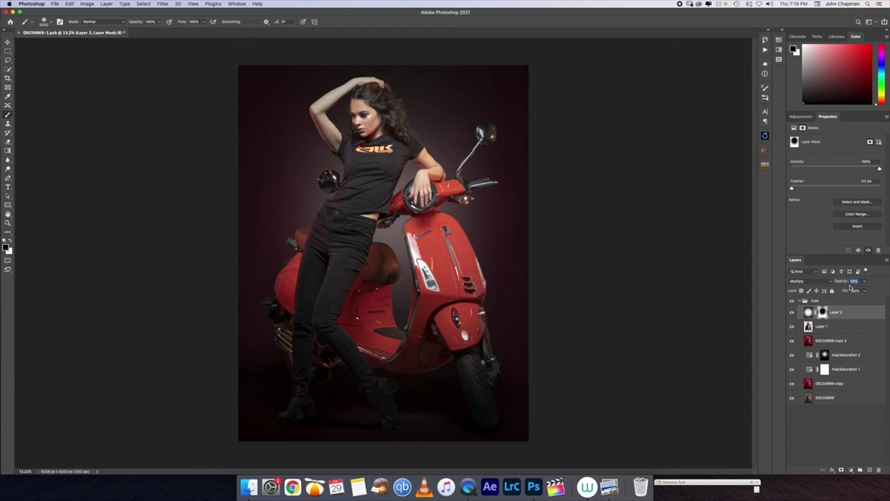
type("70")
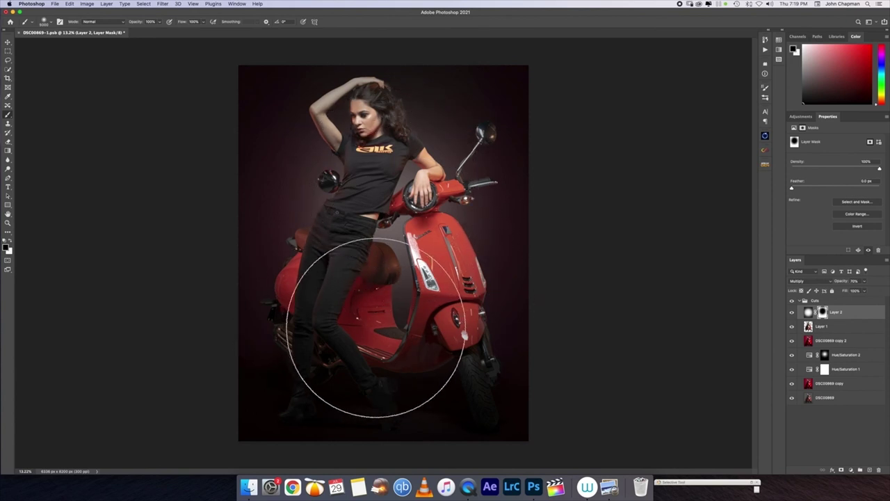
left_click_drag(404, 181, 381, 180)
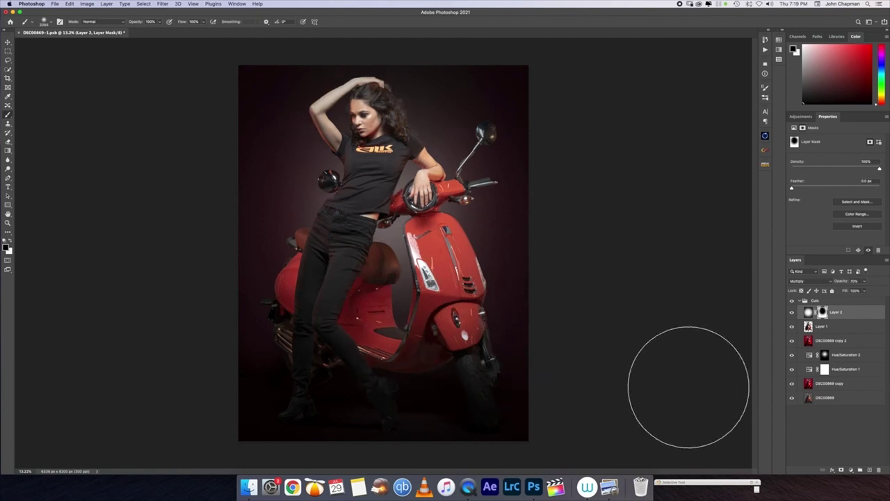
key("x")
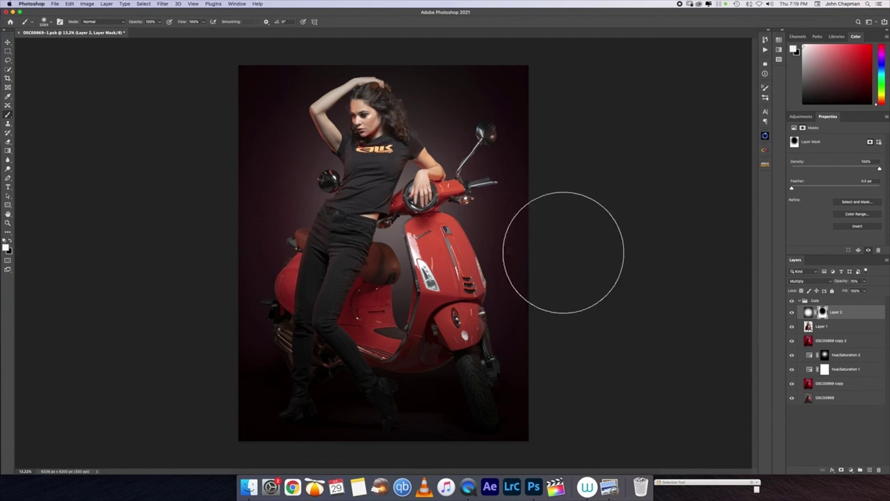